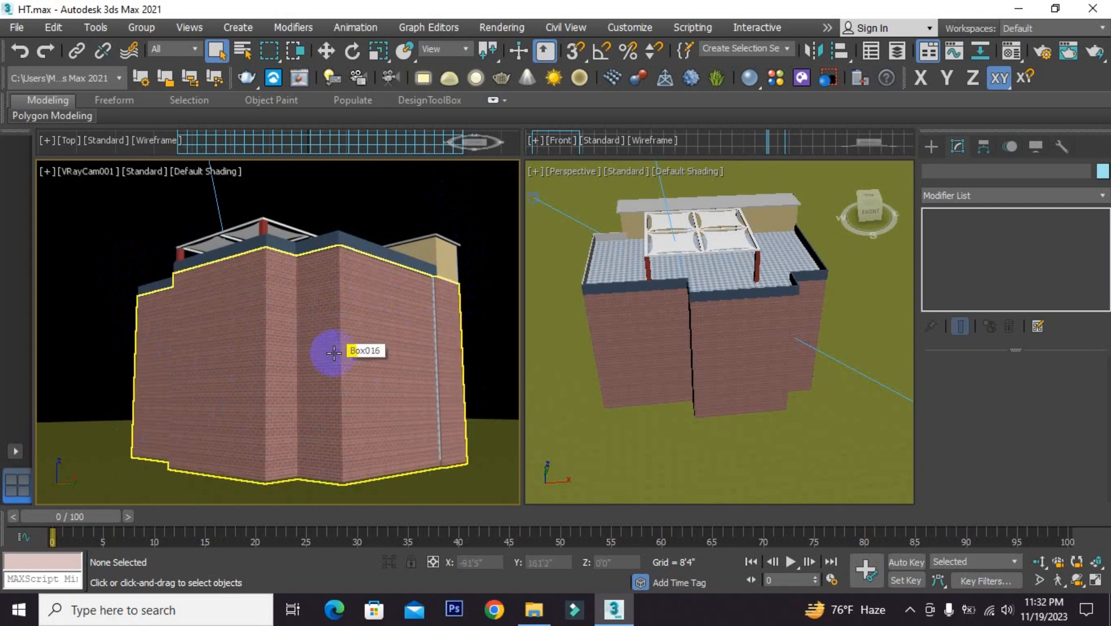
# Select the VRayCam001 camera in the Perspective view and bring up its Tilt & Shift settings
pyautogui.scroll(-5, 734, 323)
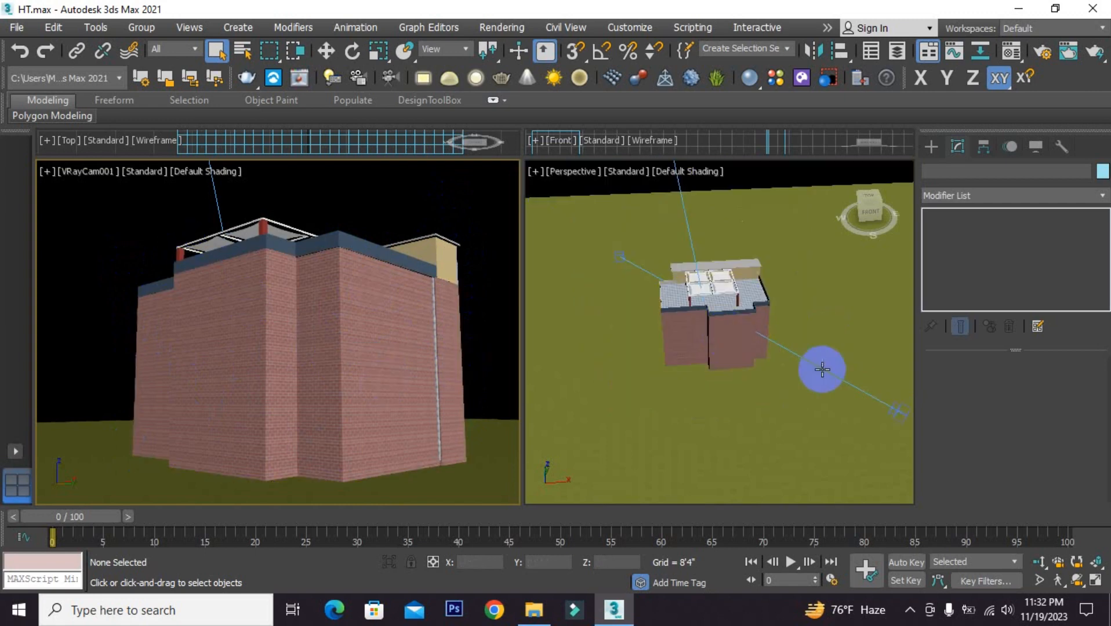
pyautogui.moveTo(822, 370); pyautogui.dragTo(769, 343, button='middle')
pyautogui.click(839, 380)
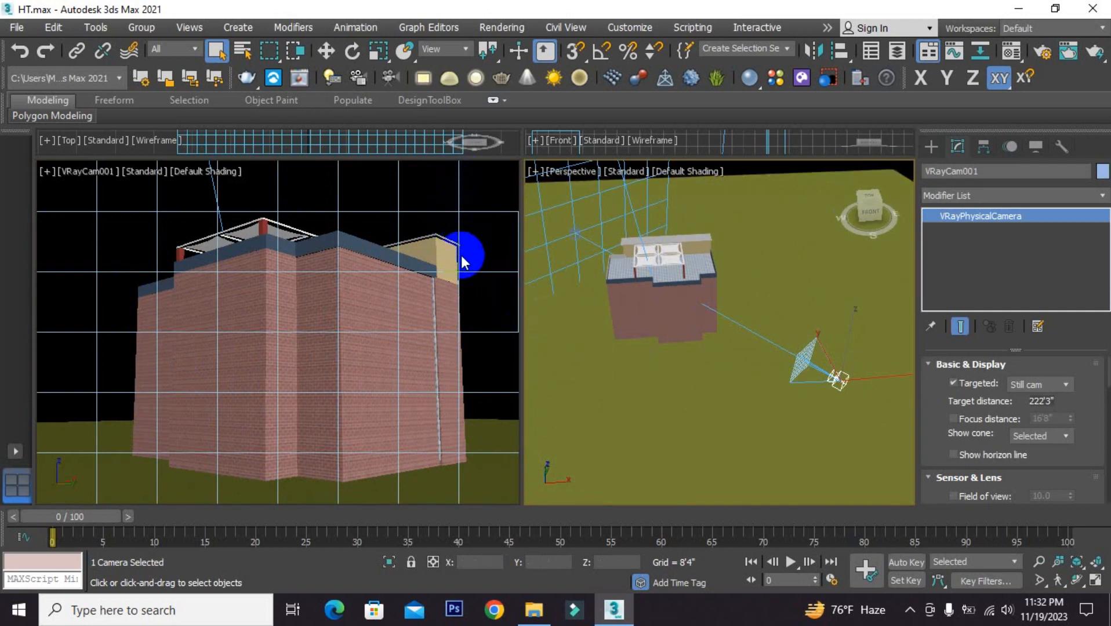
pyautogui.click(491, 358)
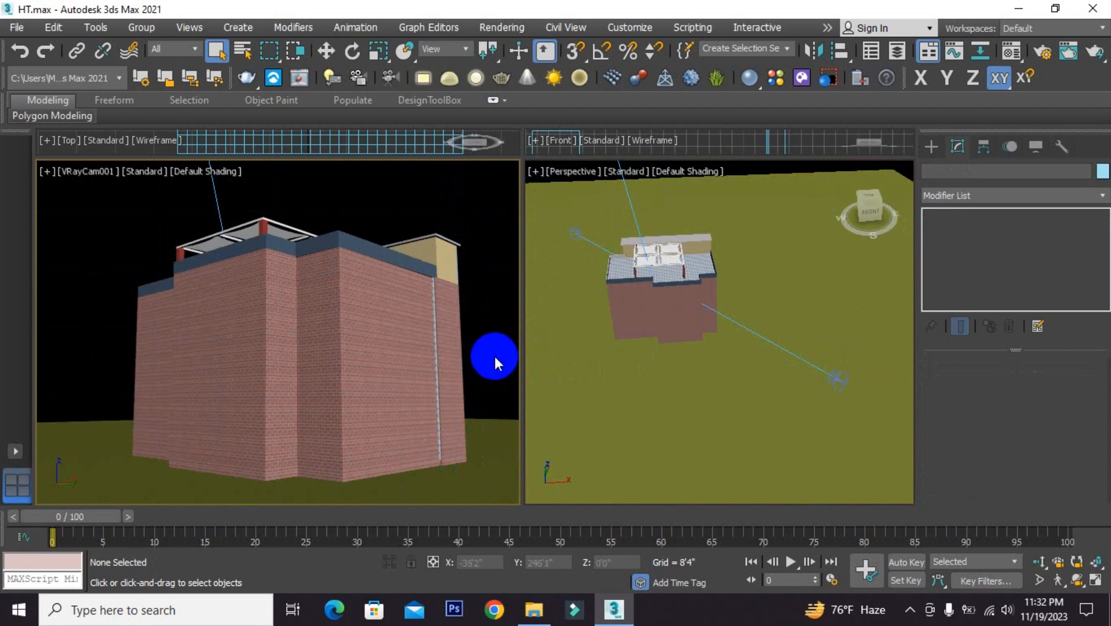
pyautogui.click(839, 385)
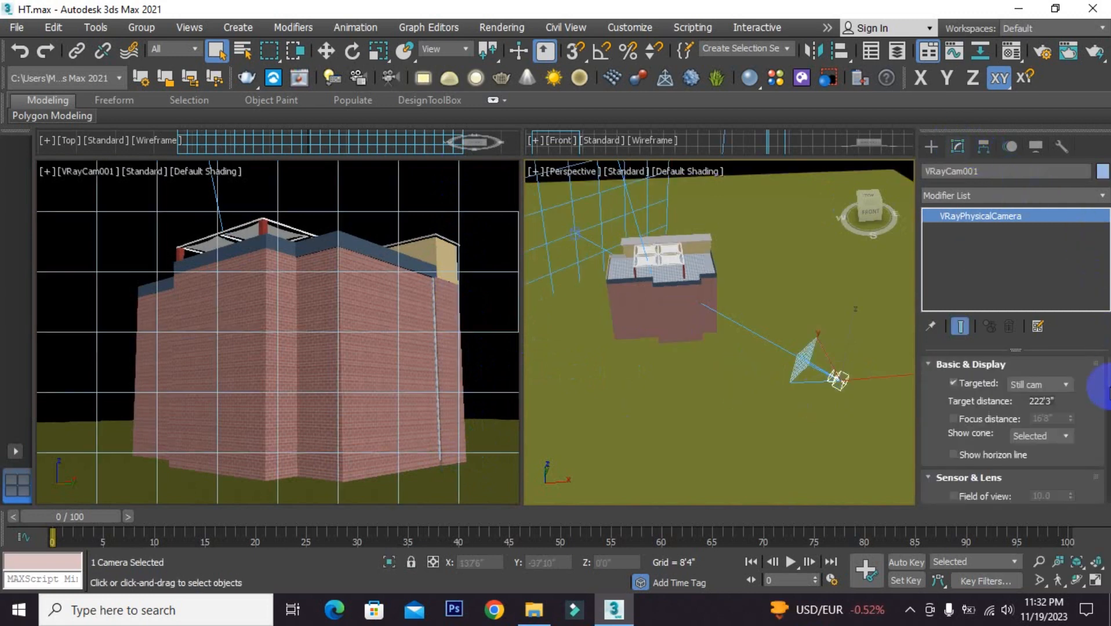
pyautogui.scroll(-3, 1105, 382)
pyautogui.scroll(-5, 1105, 388)
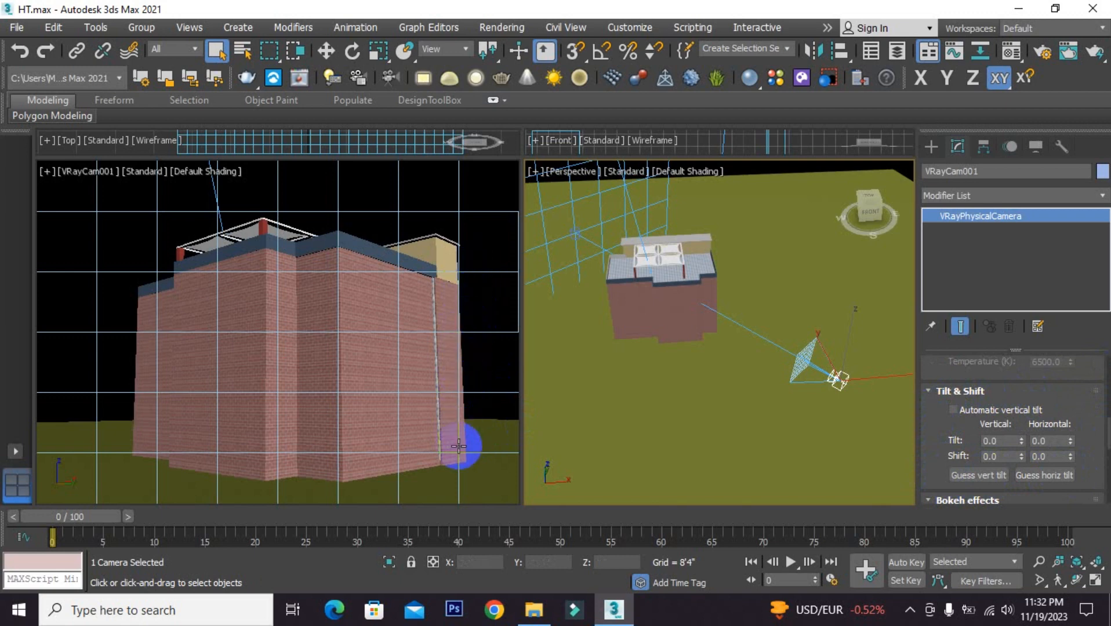
# Try the guessed vertical tilt on VRayCam001 and undo it, doing this twice to compare the building's vertical edges
pyautogui.click(978, 475)
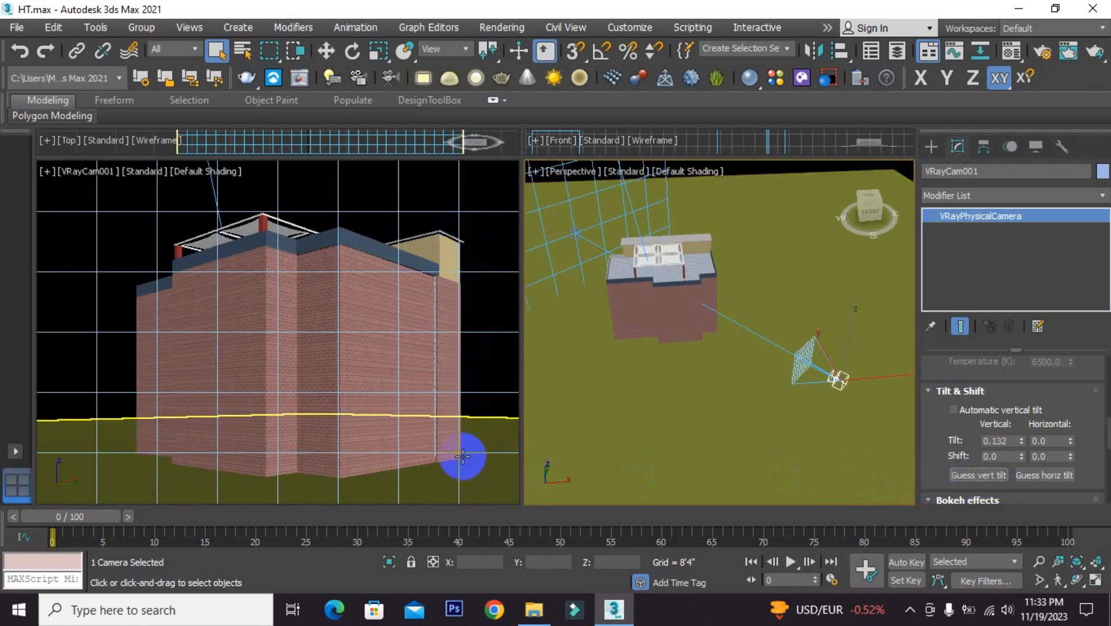
pyautogui.hotkey('ctrl', 'z')
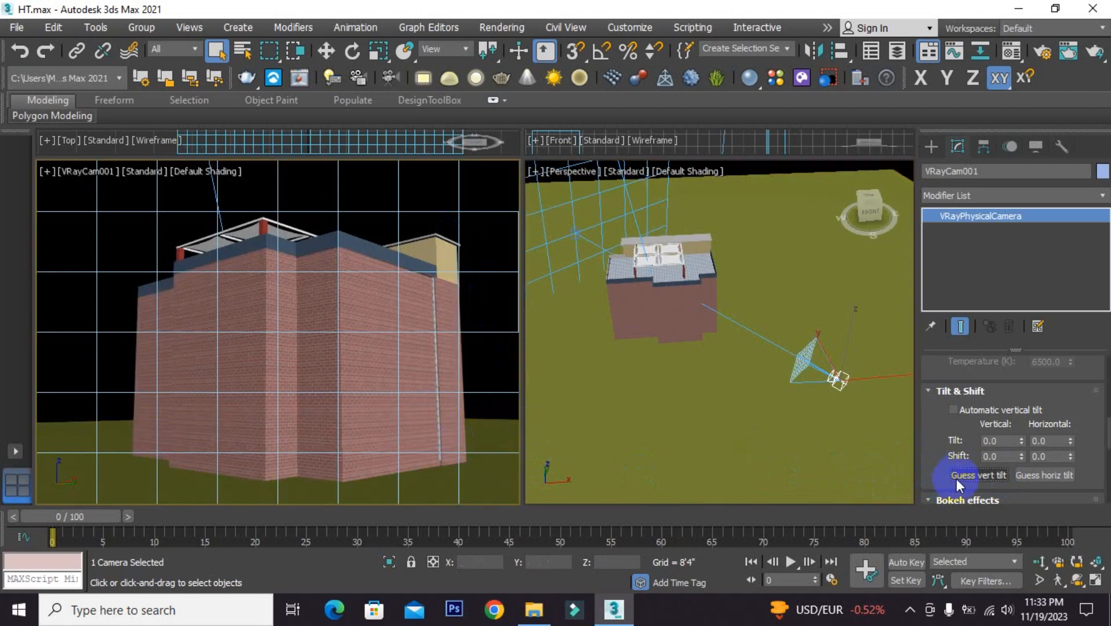
pyautogui.click(988, 474)
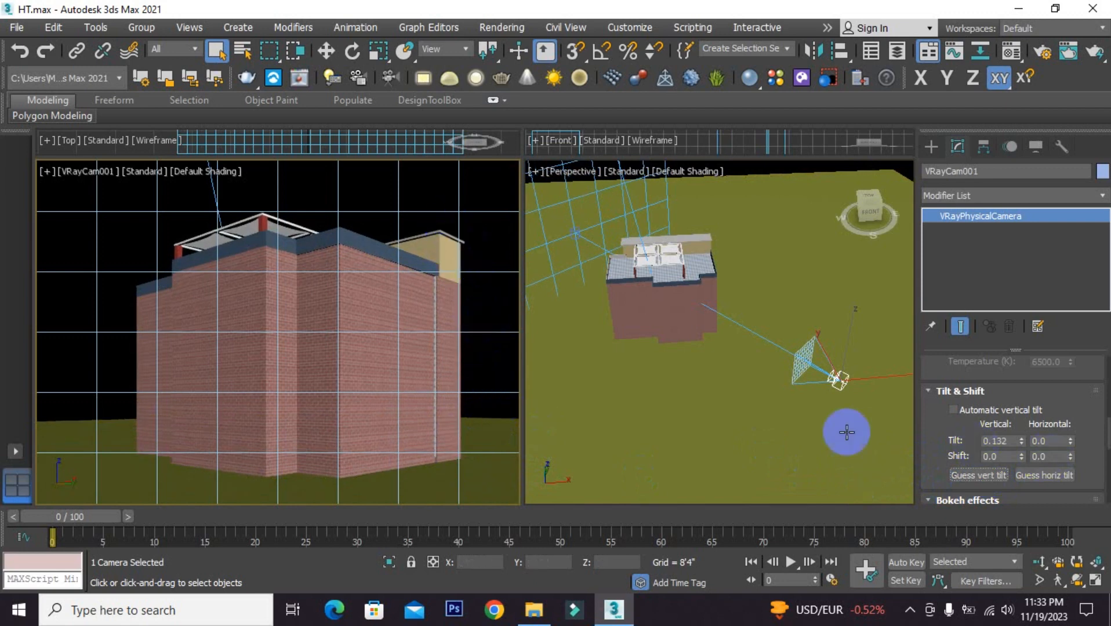
pyautogui.hotkey('ctrl', 'z')
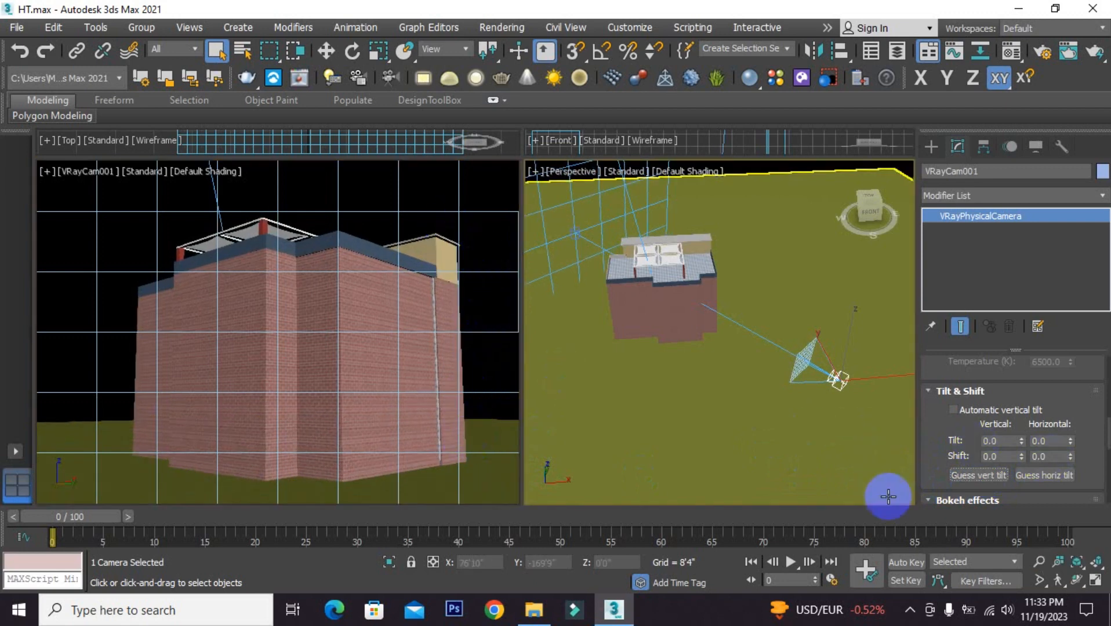
# Apply the guessed vertical tilt to VRayCam001 and deselect the camera
pyautogui.click(972, 474)
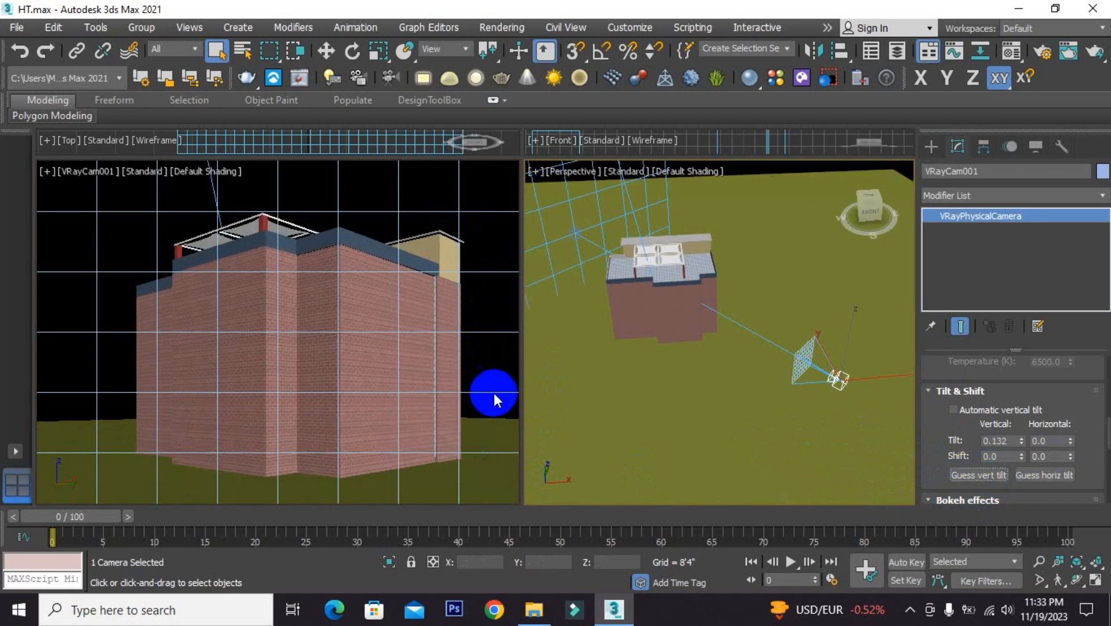
pyautogui.click(484, 342)
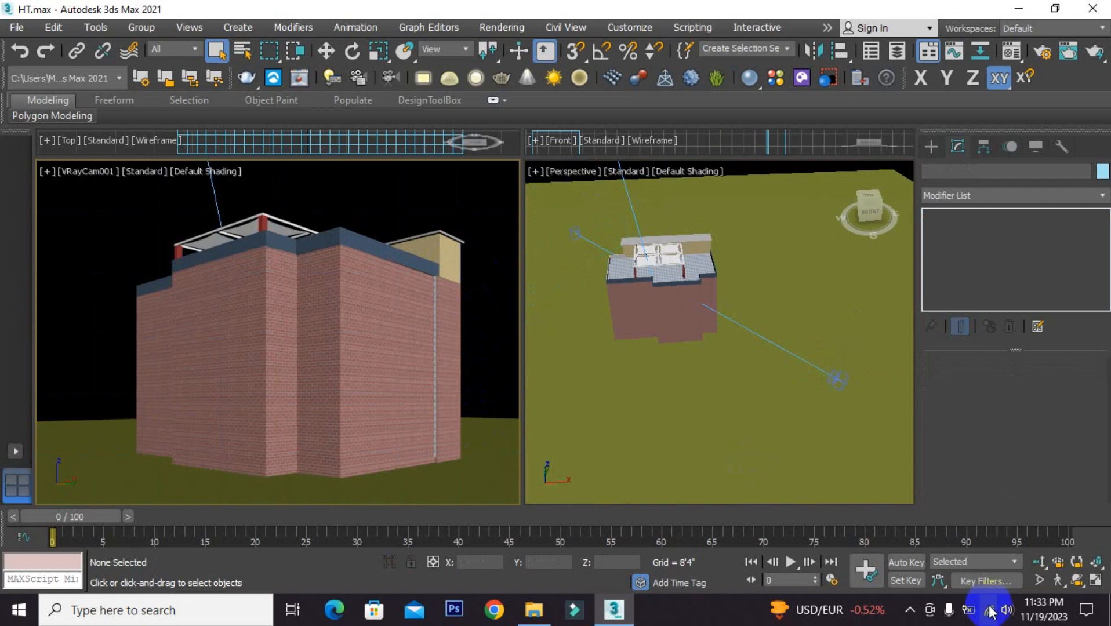
# Widen the VRayCam001 field of view to about 56 degrees so the building sits smaller in the frame
pyautogui.click(1039, 581)
pyautogui.moveTo(372, 311); pyautogui.dragTo(355, 325)
pyautogui.click(326, 51)
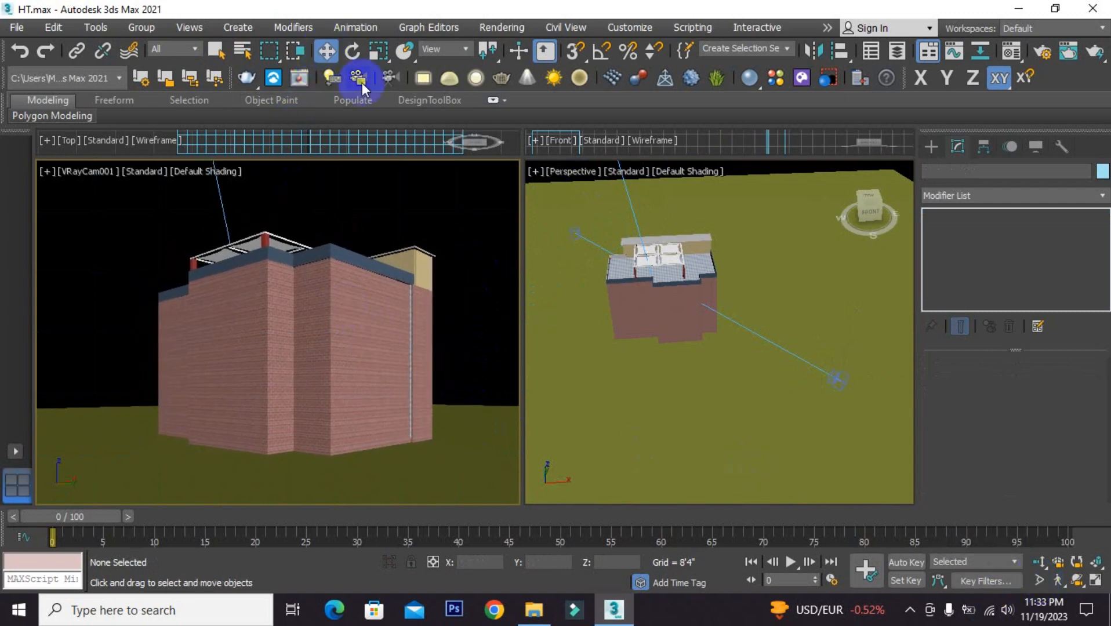
# Select VRayCam001, try the guessed horizontal tilt on it, and undo that tilt
pyautogui.click(835, 380)
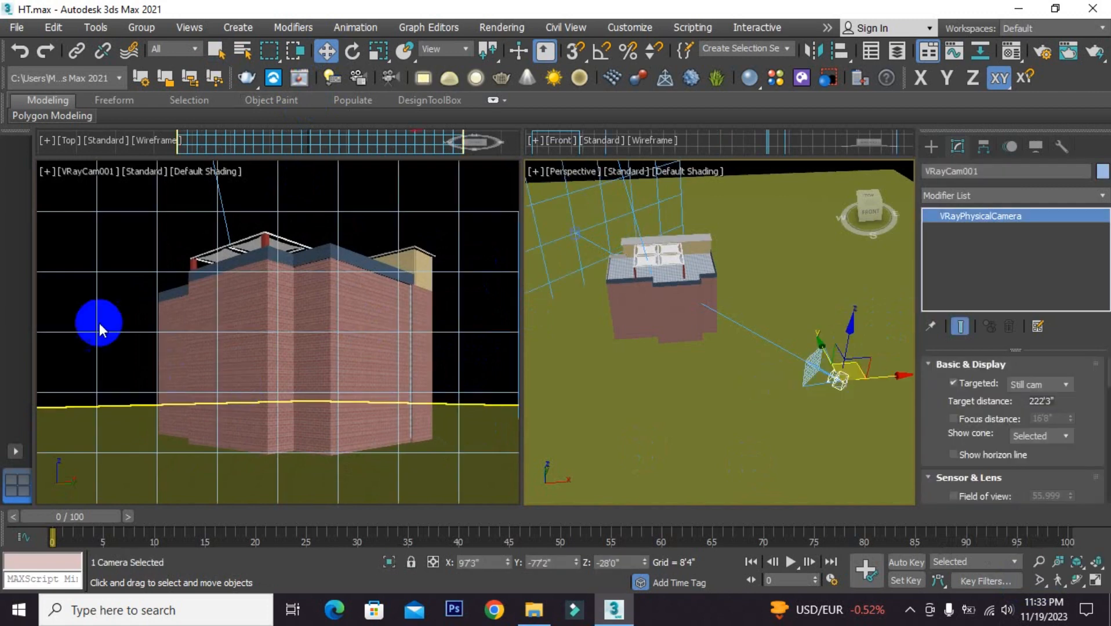
pyautogui.scroll(-10, 1079, 471)
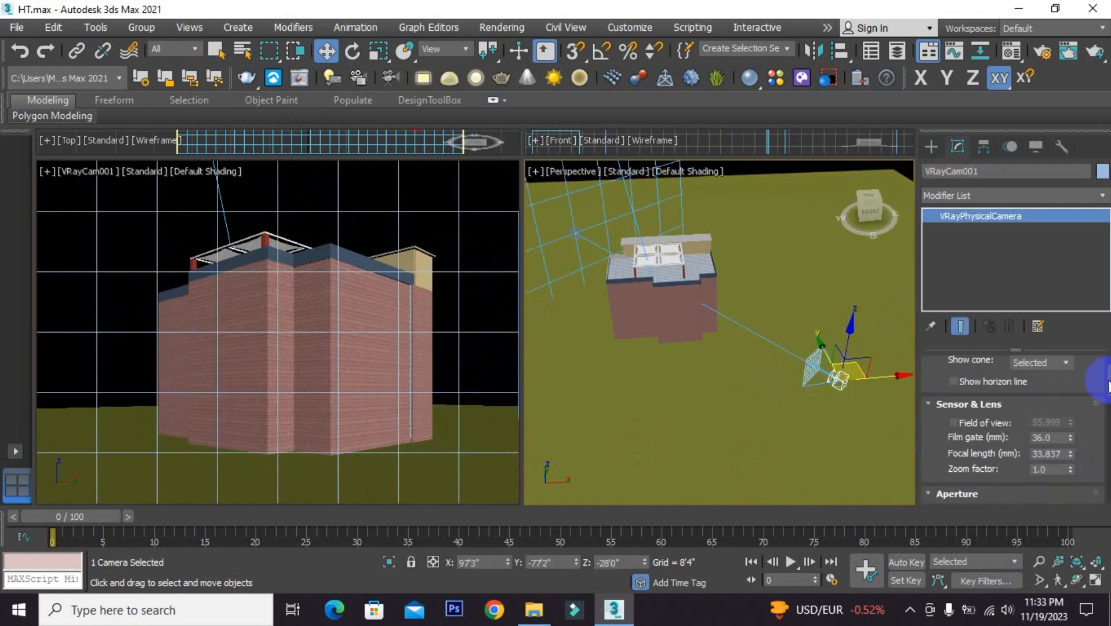
pyautogui.scroll(-2, 1106, 447)
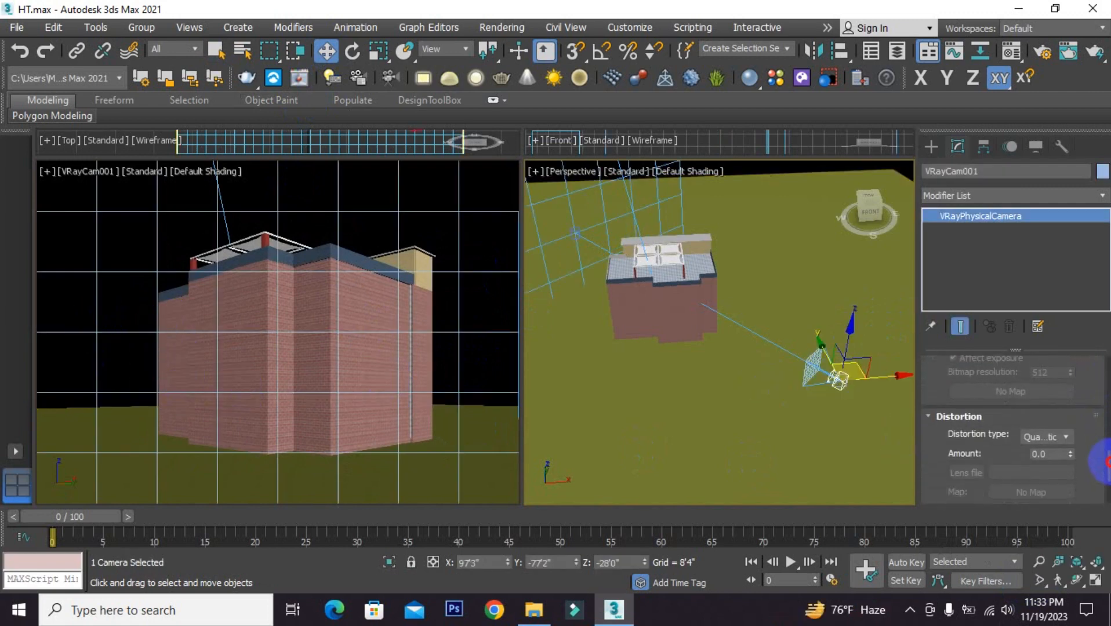
pyautogui.scroll(5, 1106, 435)
pyautogui.scroll(-2, 1106, 426)
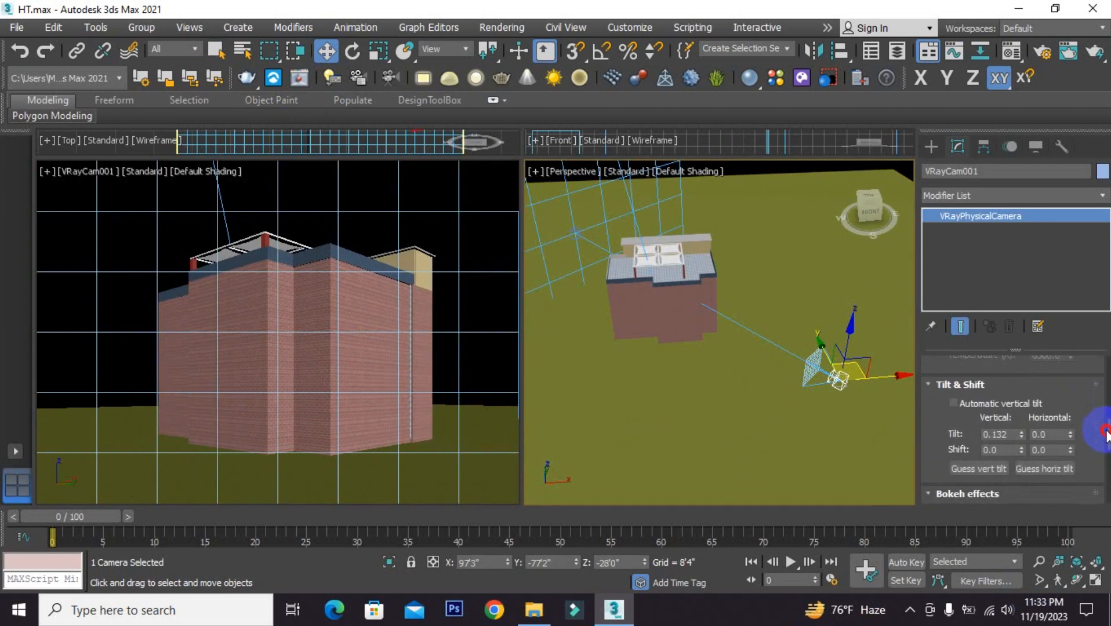
pyautogui.click(1047, 468)
pyautogui.click(98, 382)
pyautogui.click(475, 406)
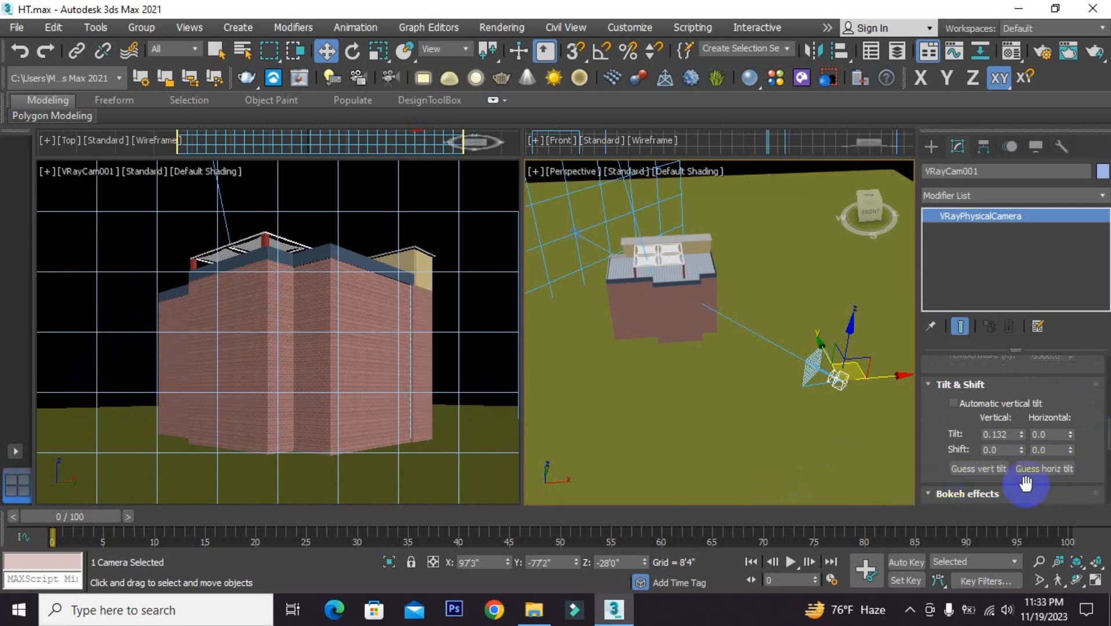
pyautogui.click(1043, 470)
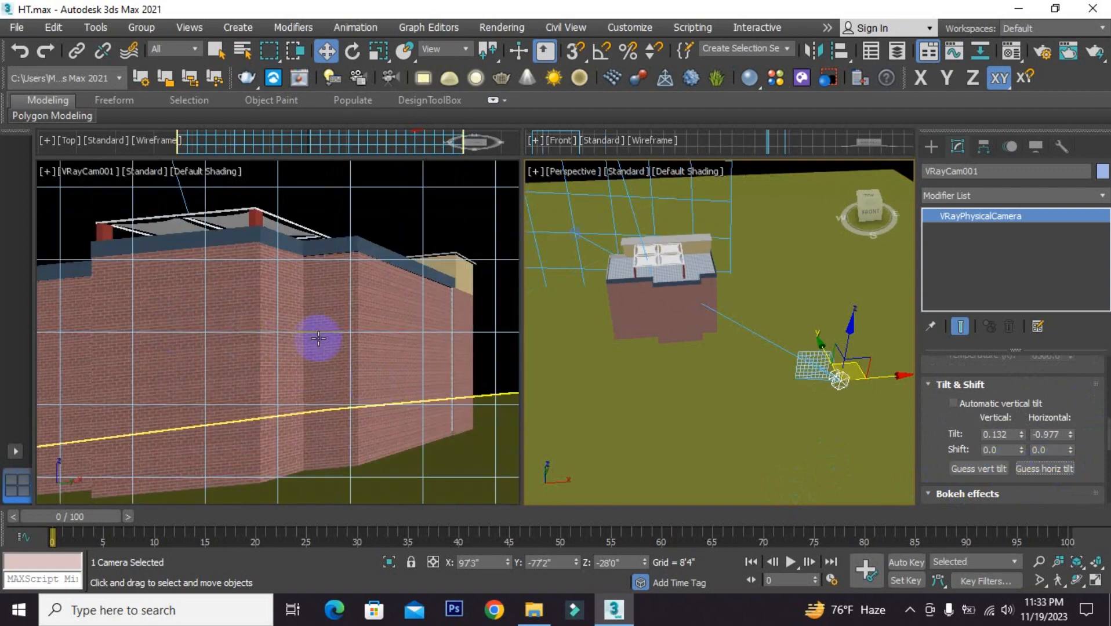
pyautogui.hotkey('ctrl', 'z')
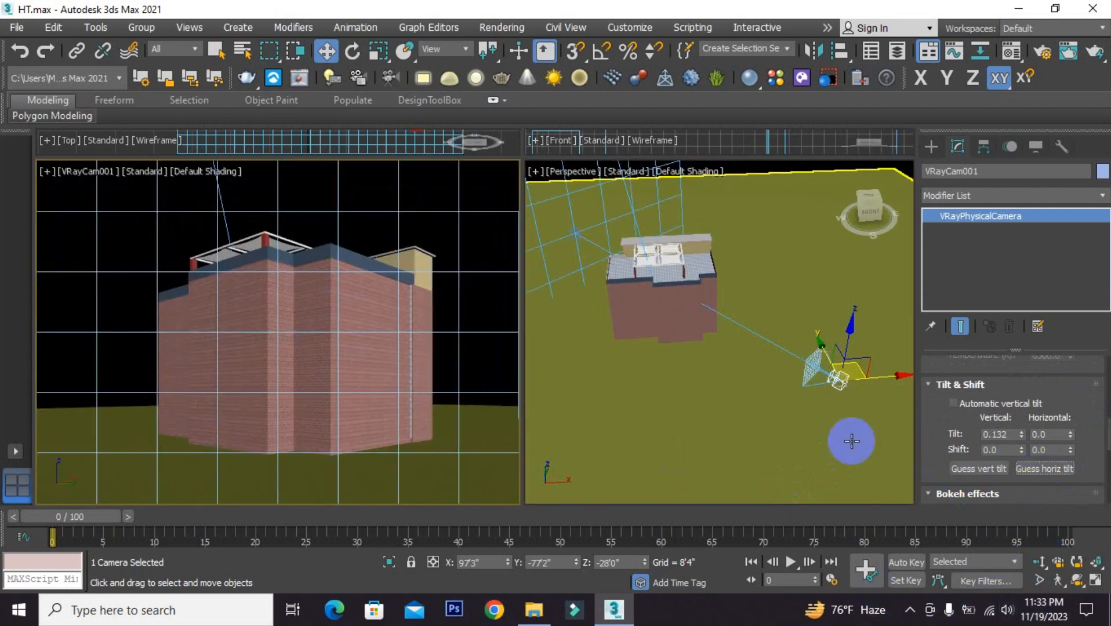
# Move VRayCam001 horizontally by about -8'6" in X and -9'4" in Y, and slightly widen its field of view
pyautogui.moveTo(853, 370); pyautogui.dragTo(831, 384)
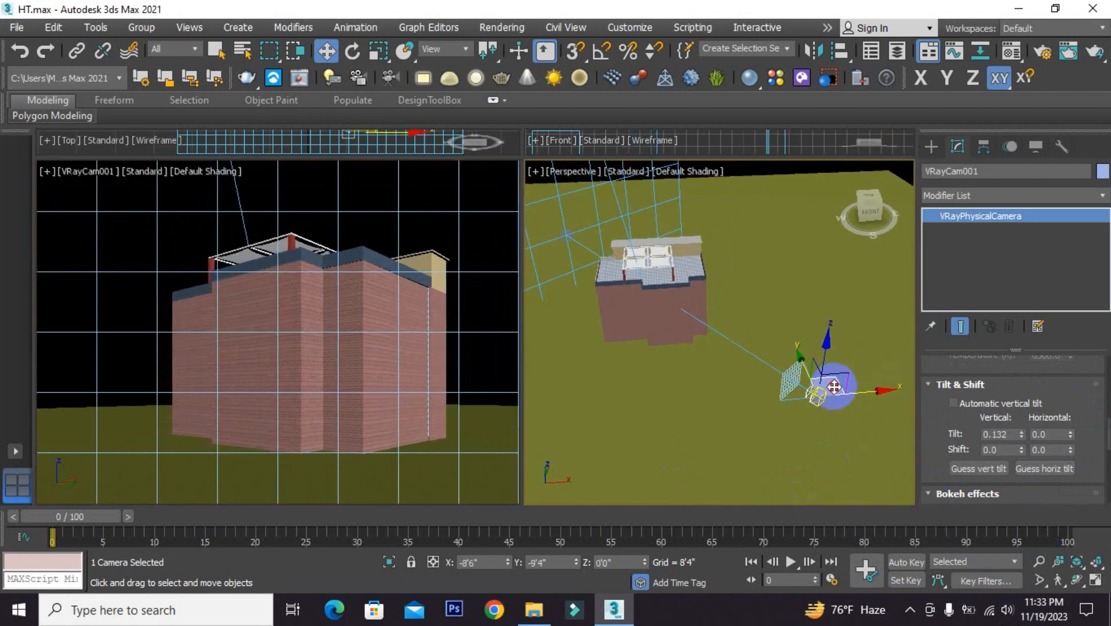
pyautogui.click(1038, 581)
pyautogui.moveTo(285, 341); pyautogui.dragTo(290, 343)
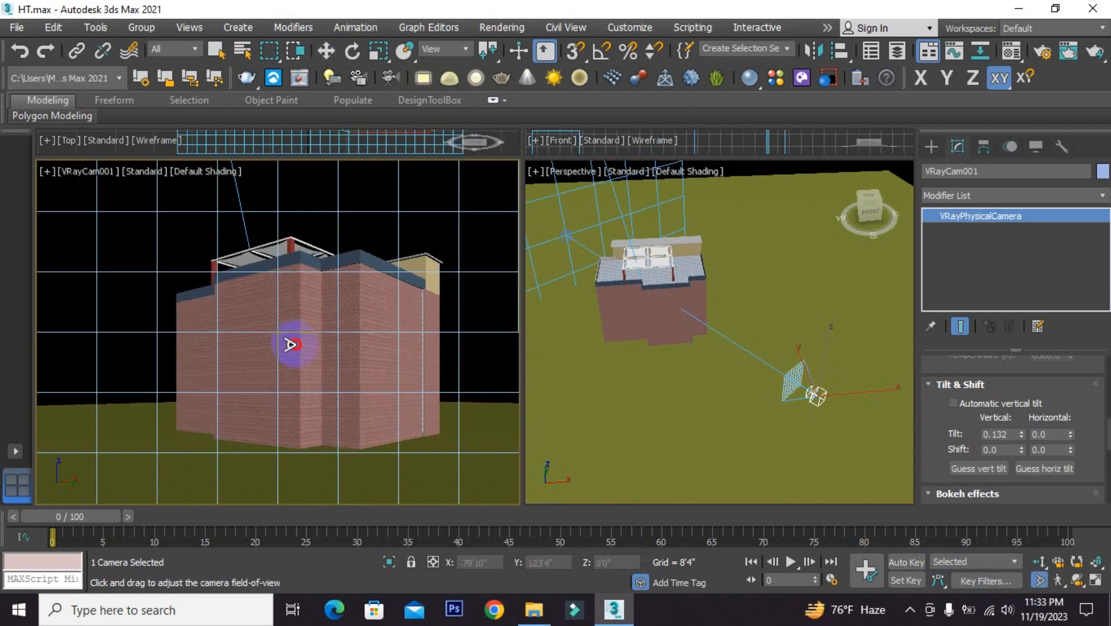
pyautogui.click(326, 51)
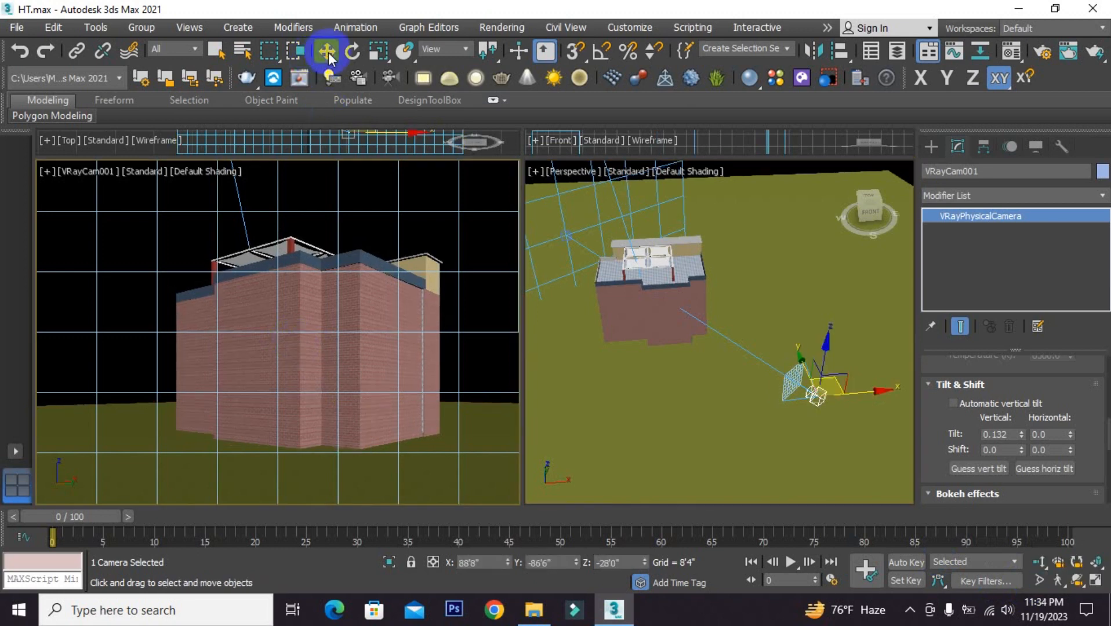
# Try the guessed horizontal tilt on the repositioned camera, then undo it together with the camera move and field-of-view change
pyautogui.click(1029, 467)
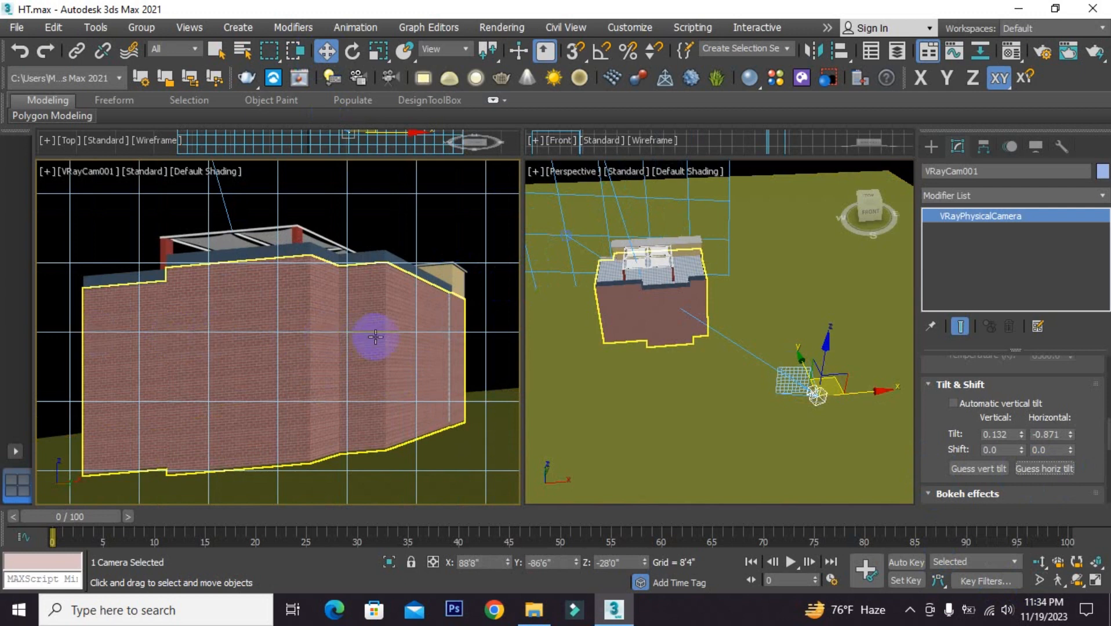
pyautogui.click(1033, 474)
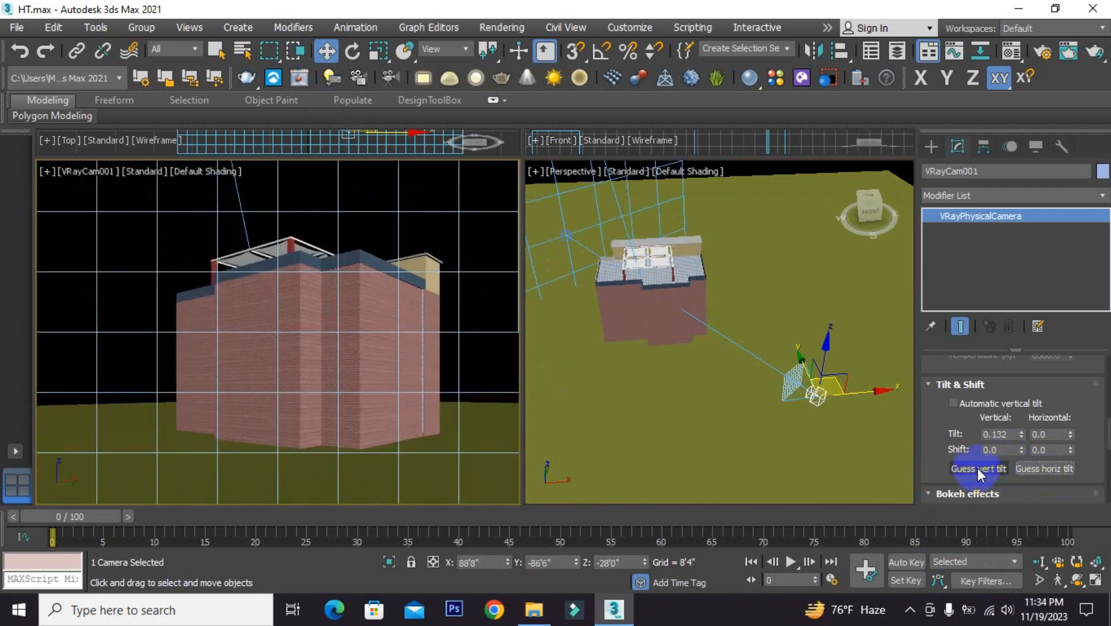
pyautogui.hotkey('ctrl', 'z')
pyautogui.hotkey('ctrl', 'z')
pyautogui.hotkey('ctrl', 'z')
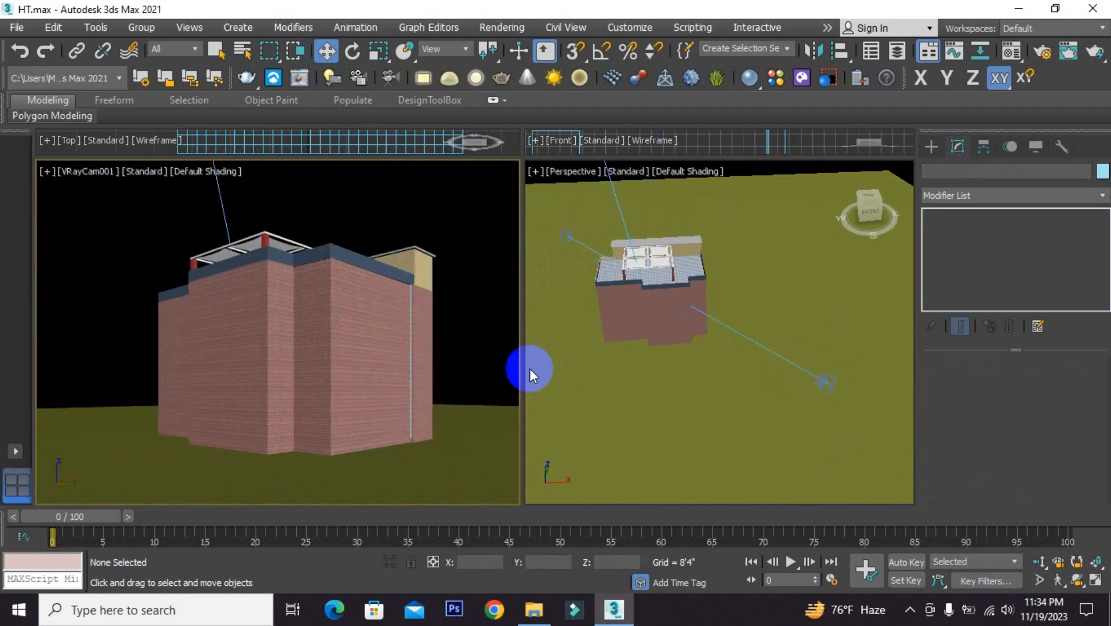
# Select VRayCam001 and apply the guessed vertical and guessed horizontal tilt in its Tilt & Shift settings
pyautogui.click(823, 383)
pyautogui.scroll(-10, 922, 461)
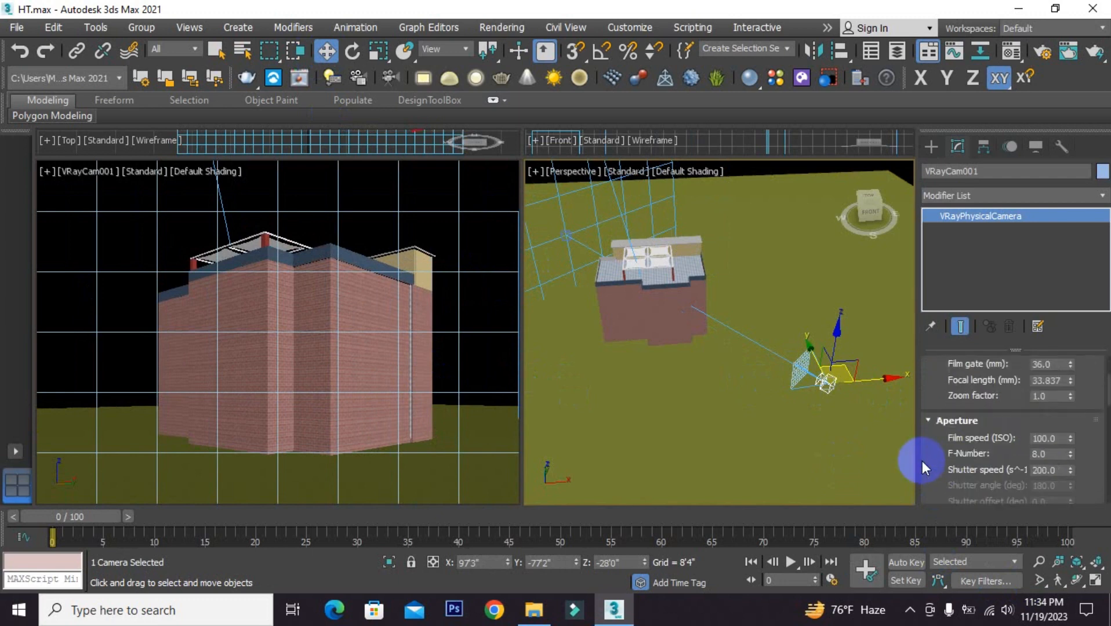
pyautogui.scroll(-8, 942, 450)
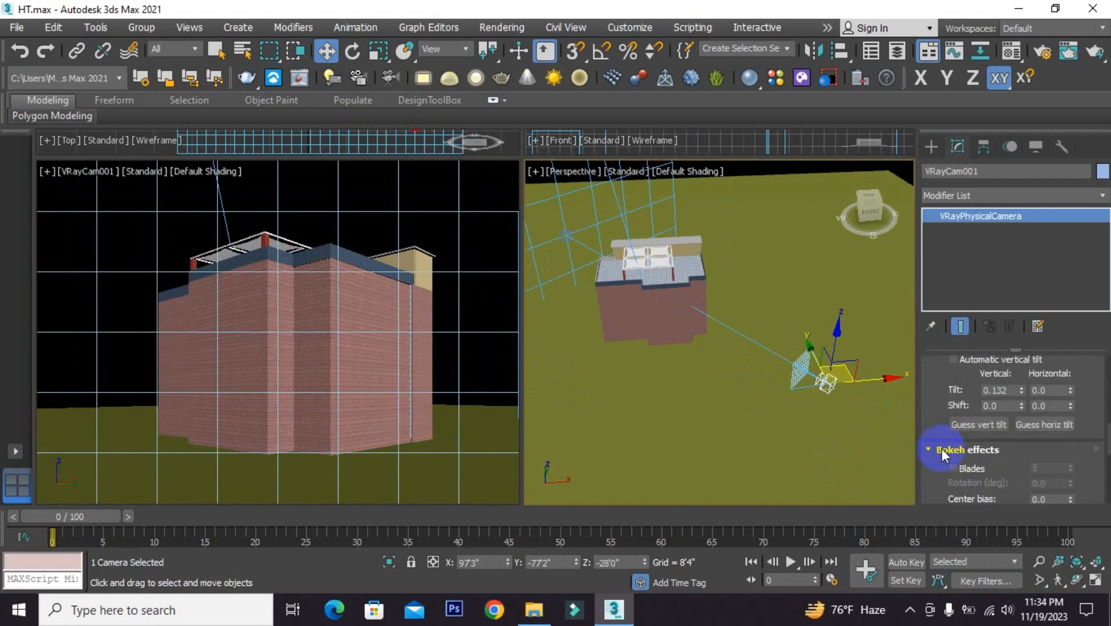
pyautogui.scroll(-5, 932, 449)
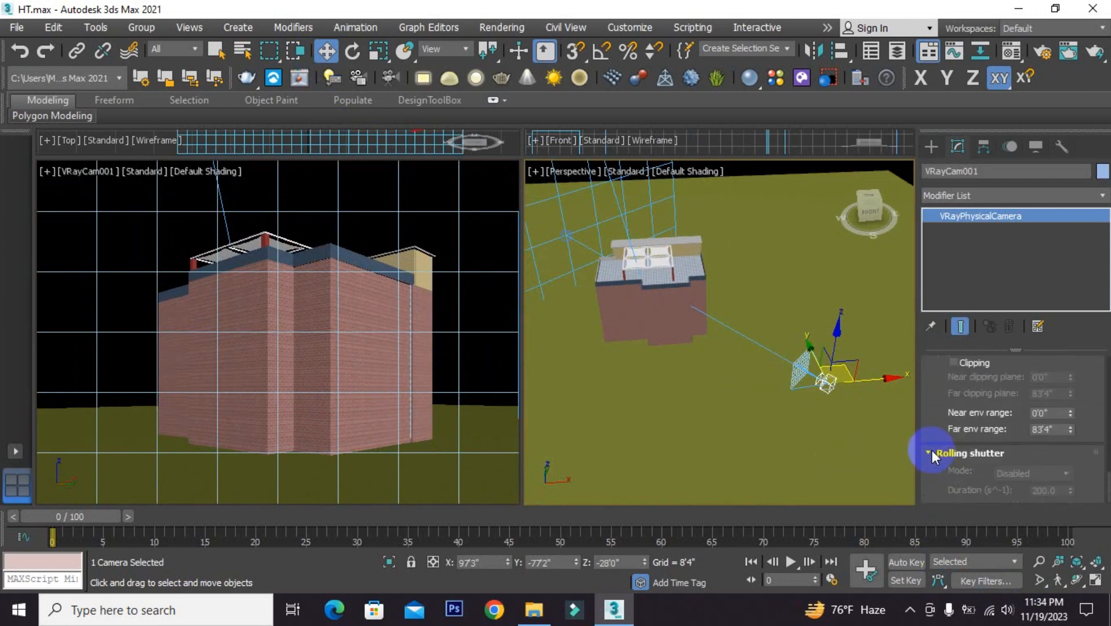
pyautogui.scroll(8, 933, 450)
pyautogui.scroll(-1, 933, 450)
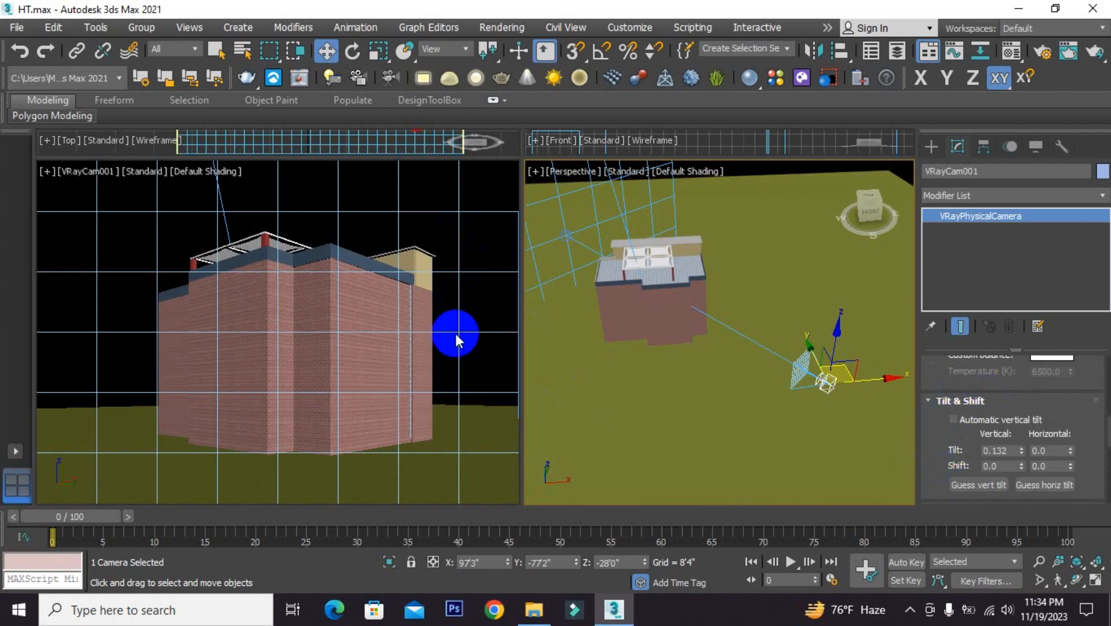
pyautogui.click(993, 485)
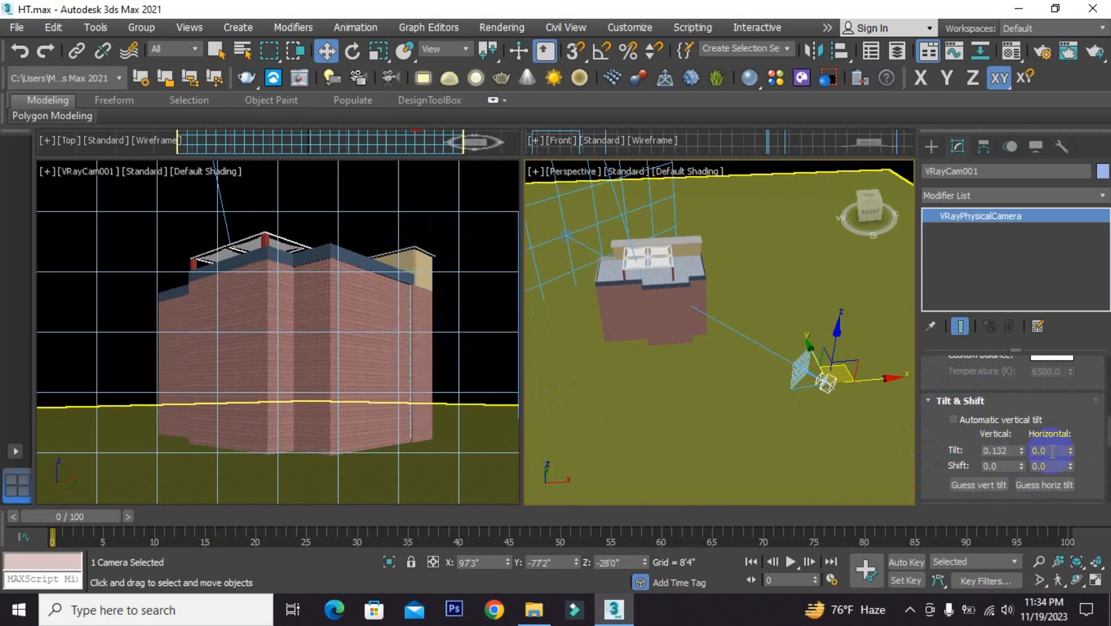
pyautogui.click(1065, 490)
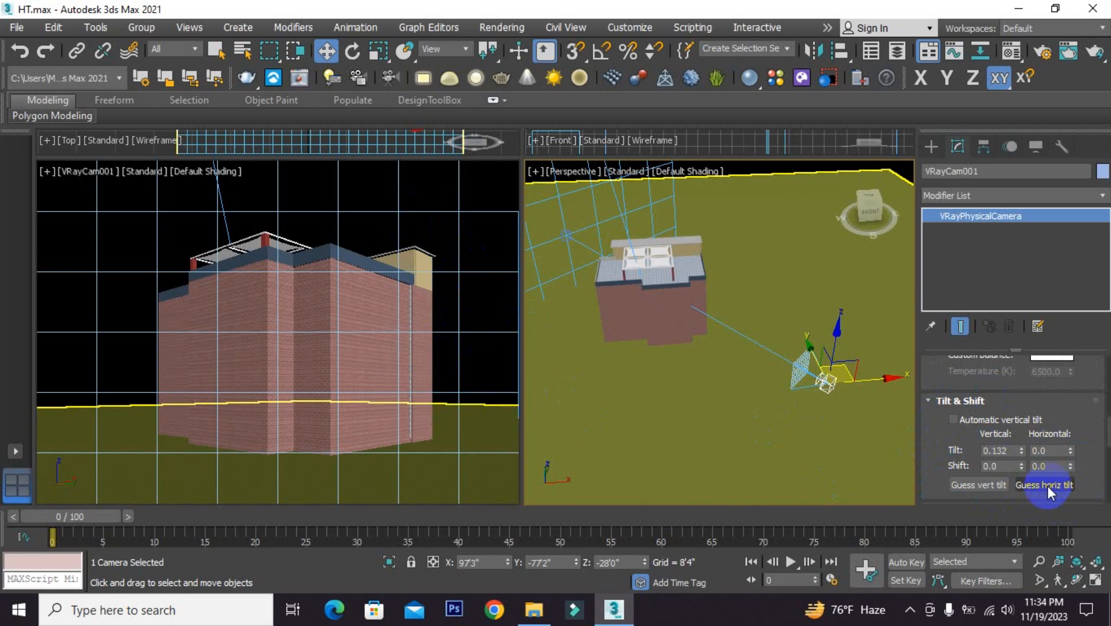
pyautogui.click(1048, 486)
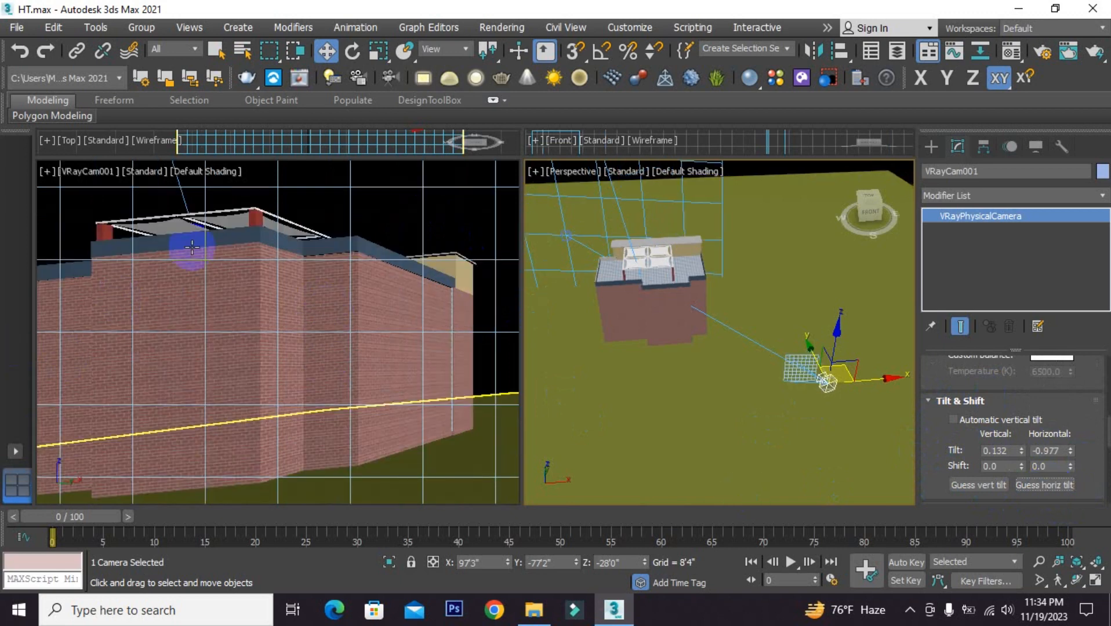
pyautogui.click(252, 337)
pyautogui.click(1058, 486)
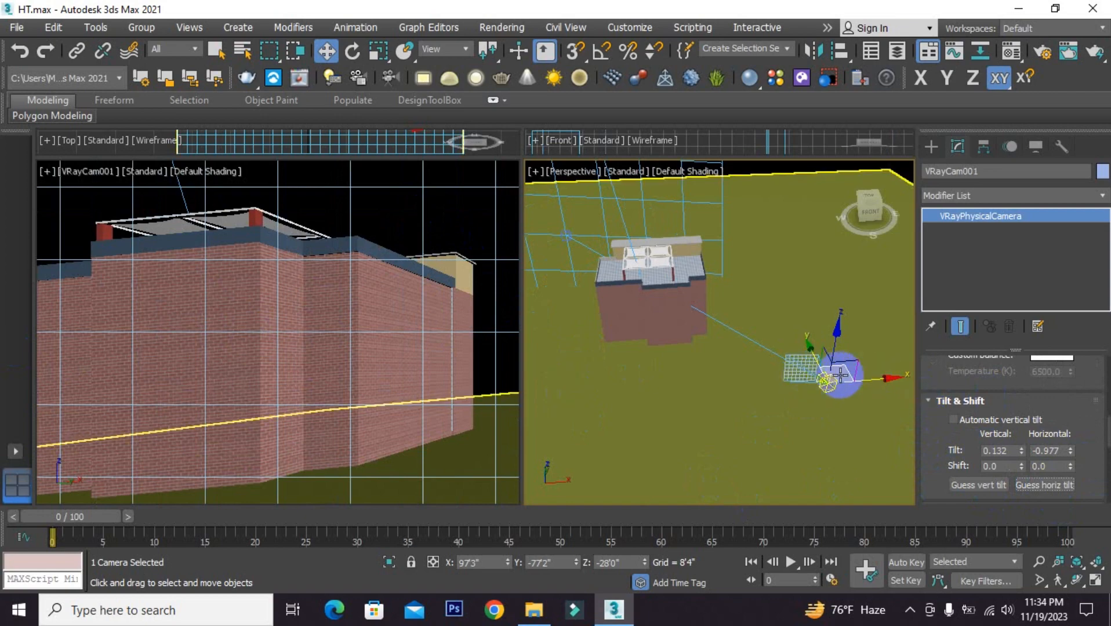
# Move the tilted camera horizontally by about -7'1" in X and -15'9" in Y to reframe the building, and deselect it
pyautogui.moveTo(841, 376); pyautogui.dragTo(843, 394)
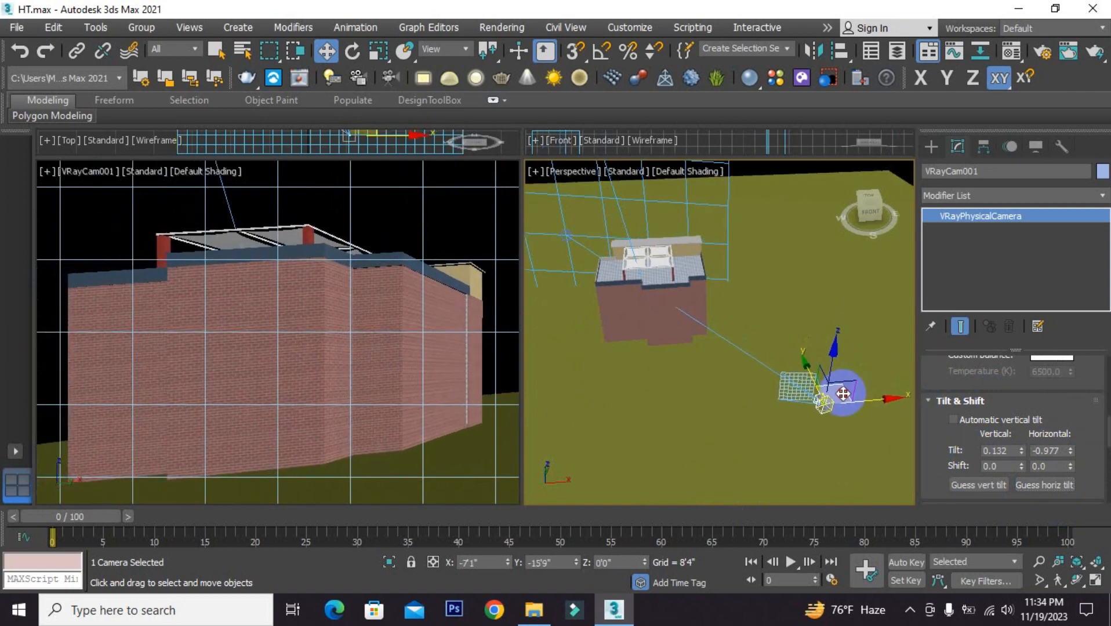
pyautogui.click(423, 218)
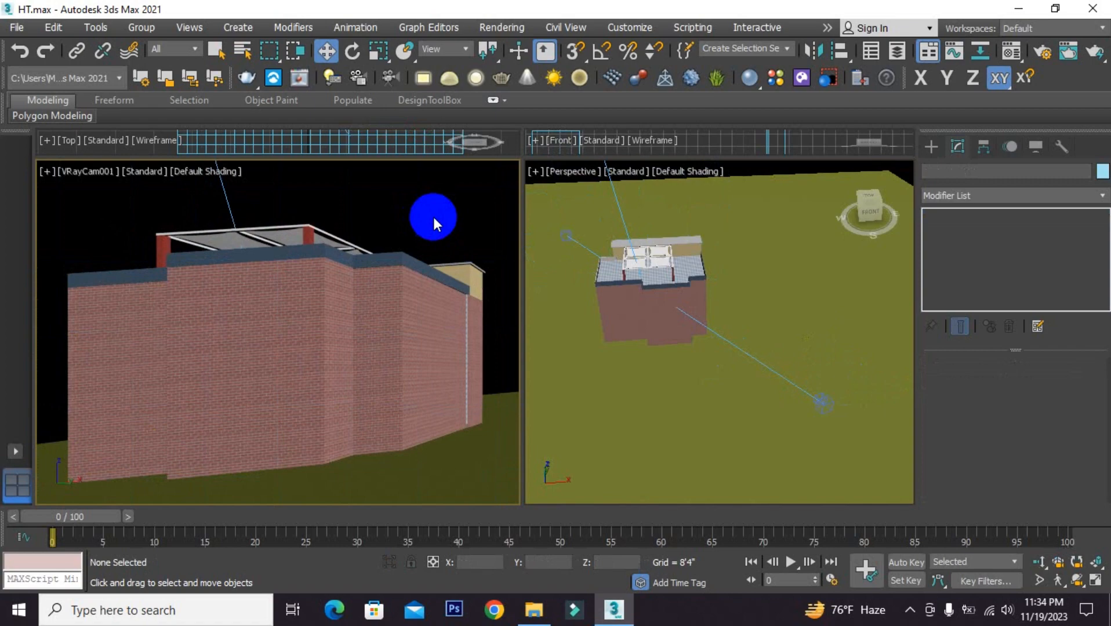
# Undo VRayCam001's last move and guessed tilts, deselect the camera, and enlarge the building in the camera view
pyautogui.hotkey('ctrl', 'z')
pyautogui.hotkey('ctrl', 'z')
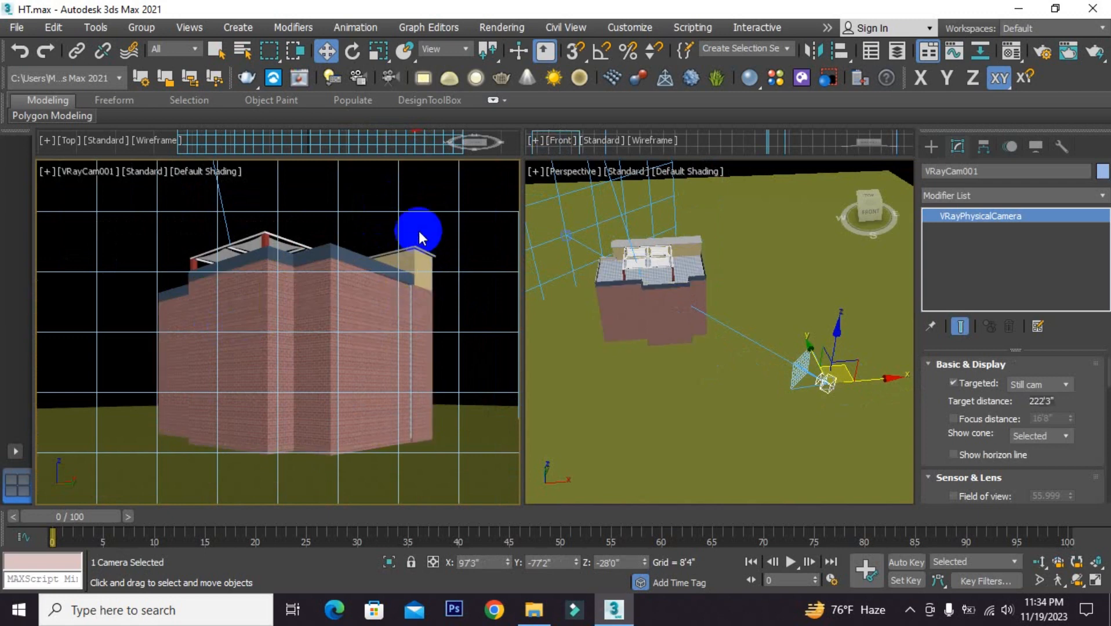
pyautogui.click(481, 304)
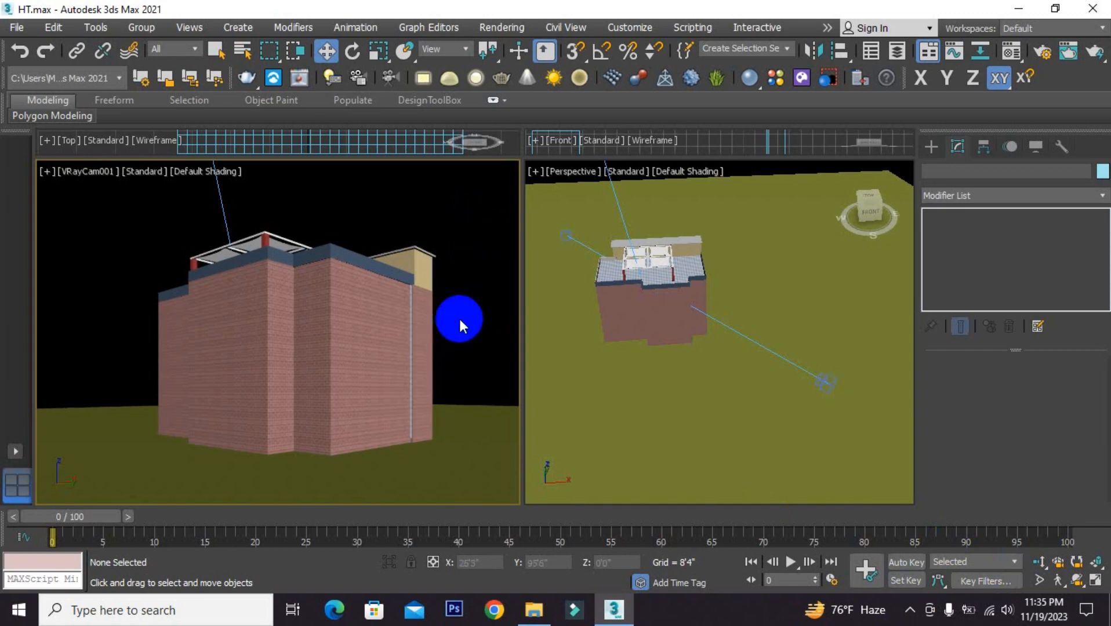
pyautogui.scroll(3, 458, 317)
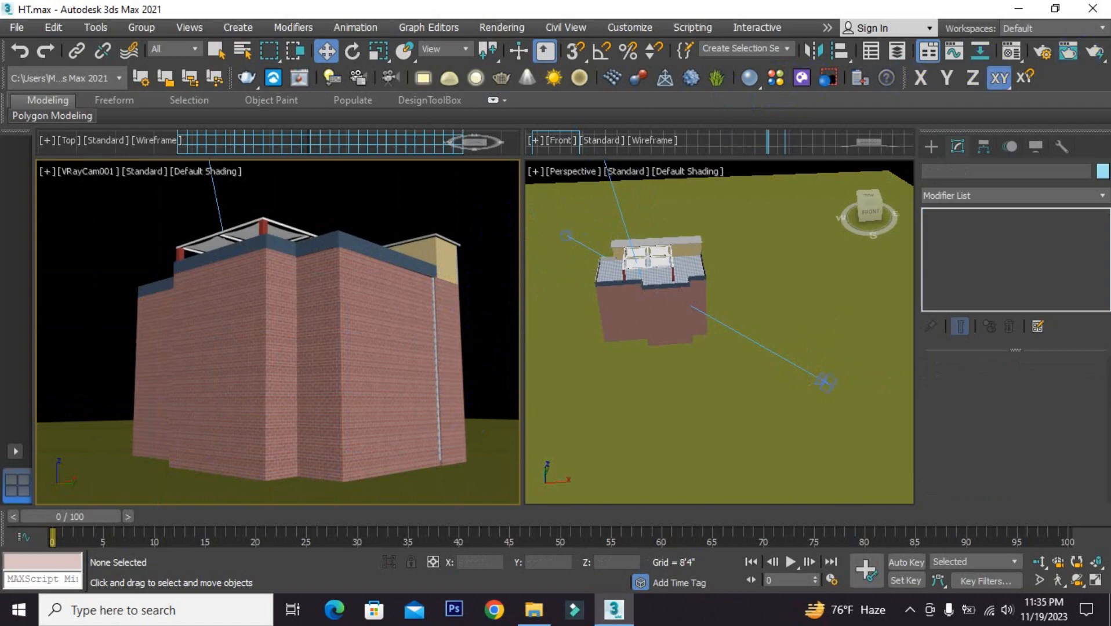
# Render the untilted VRayCam001 view with V-Ray and inspect the whole building at 50% in the frame buffer
pyautogui.click(812, 82)
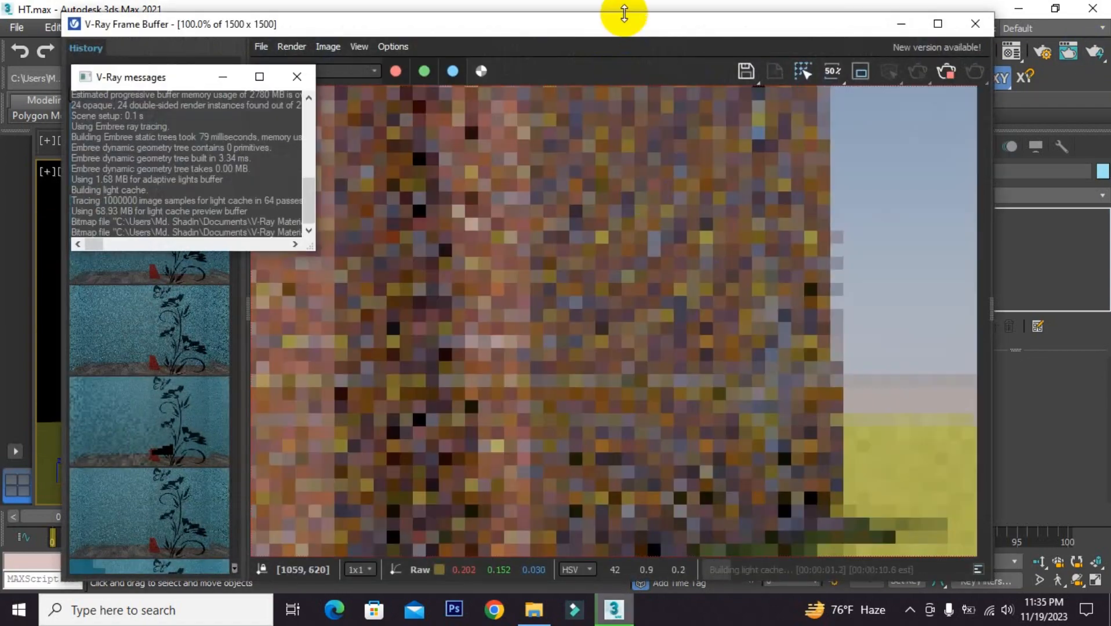
pyautogui.click(627, 196)
pyautogui.scroll(-1, 632, 214)
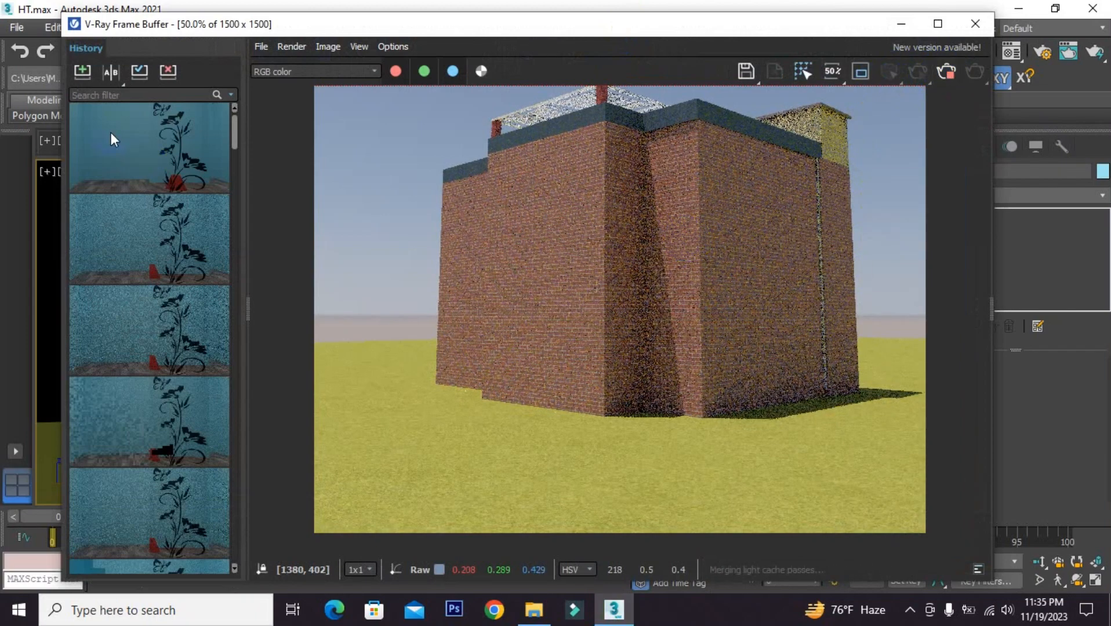
pyautogui.click(976, 23)
# Select VRayCam001, apply the guessed vertical tilt in its Tilt & Shift settings, and deselect it
pyautogui.click(825, 383)
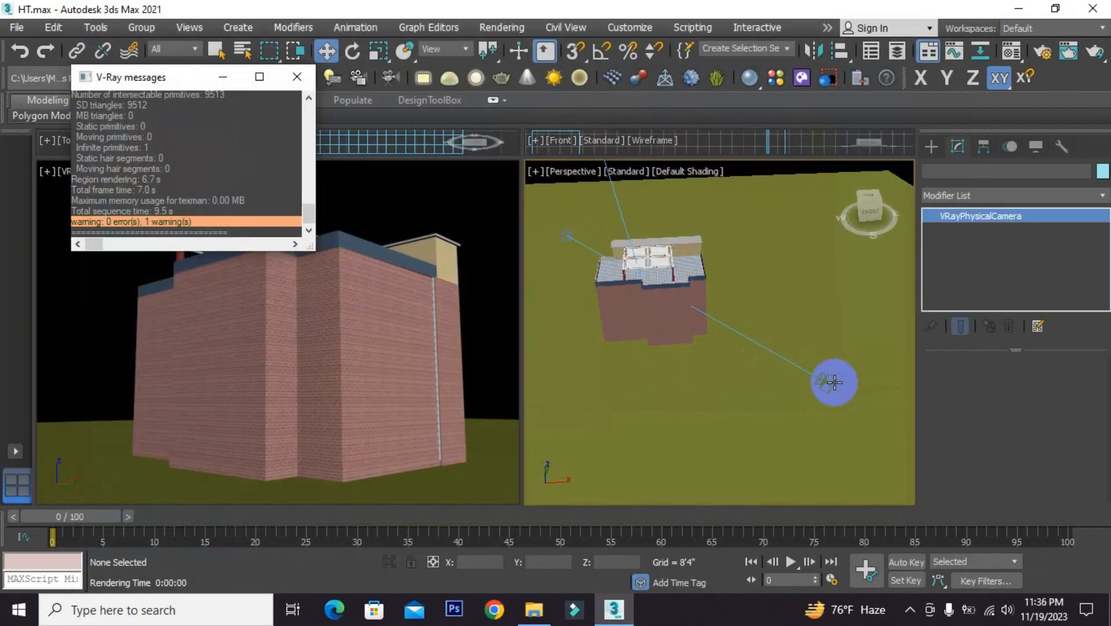
pyautogui.moveTo(1097, 372); pyautogui.dragTo(1107, 434)
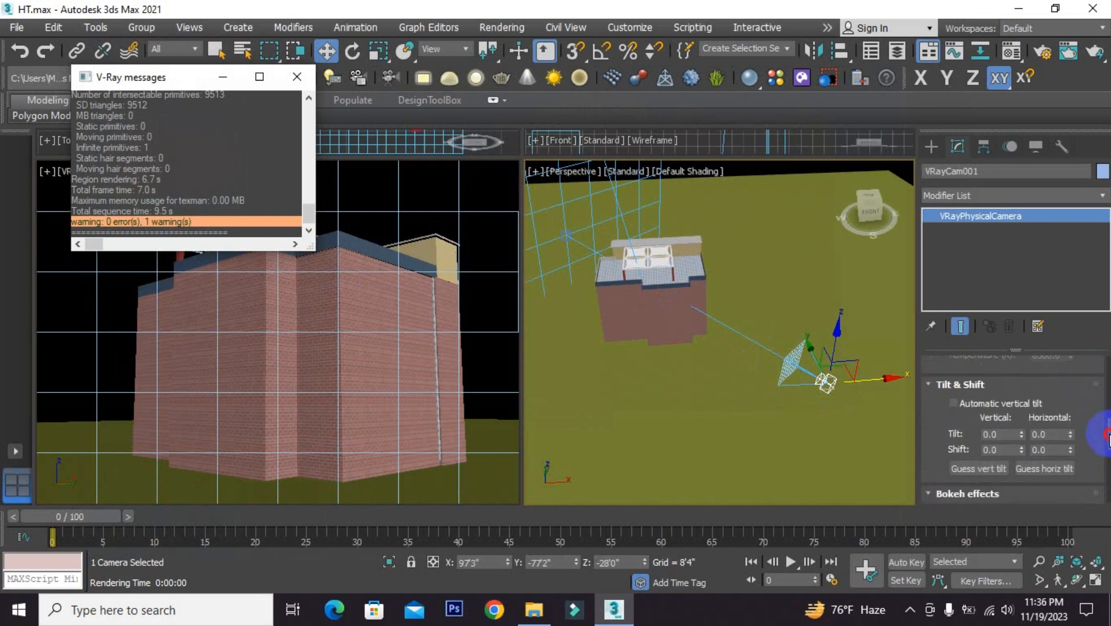
pyautogui.click(993, 469)
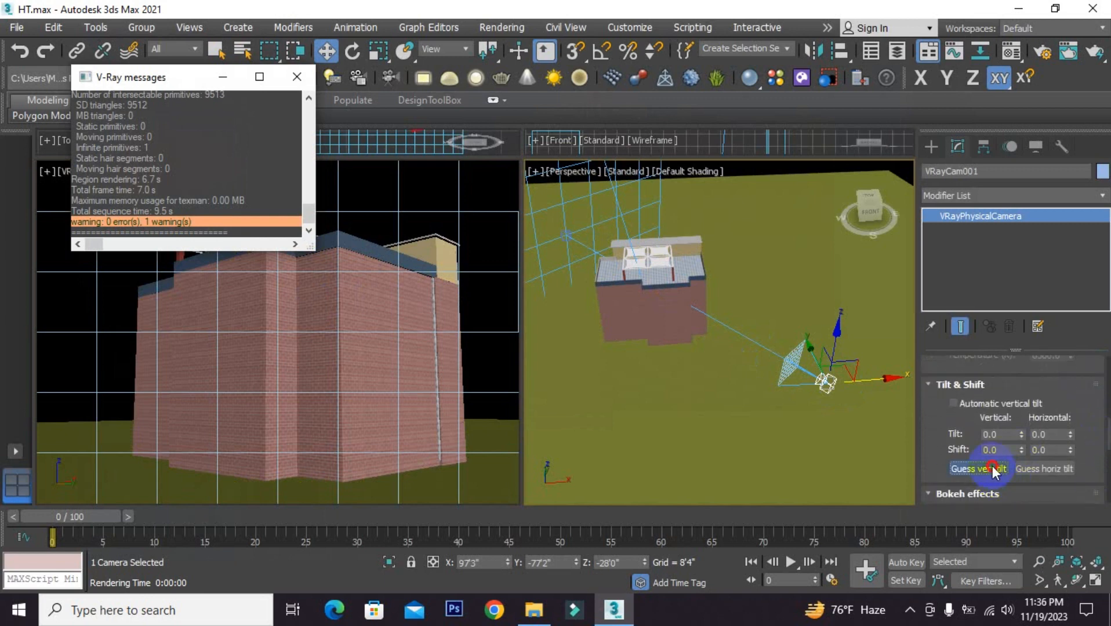
pyautogui.click(469, 277)
pyautogui.click(297, 81)
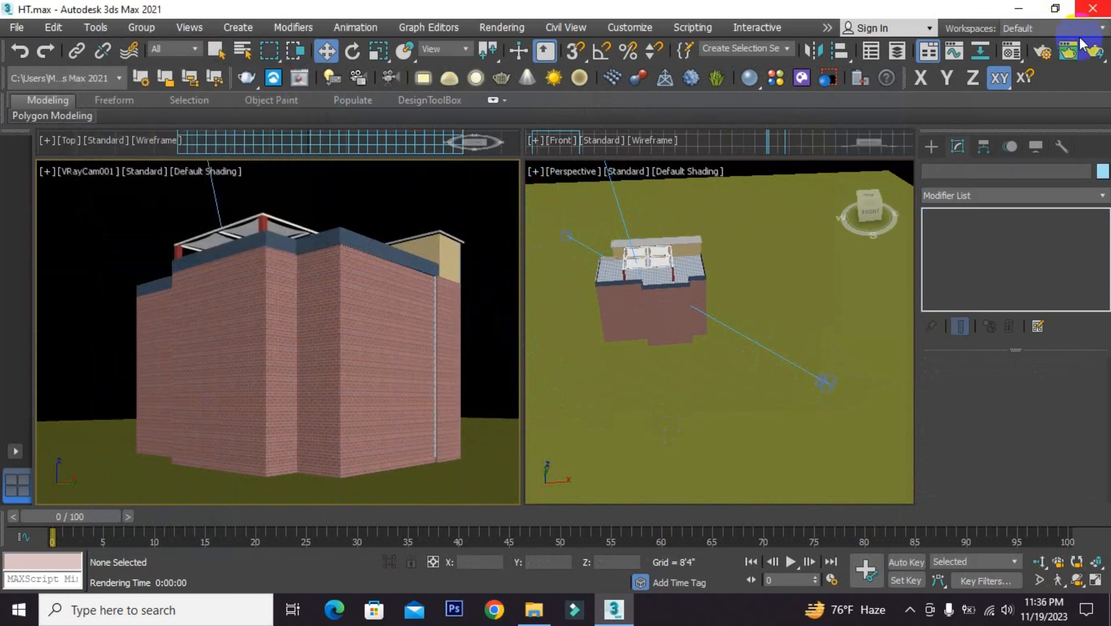
# Render the vertically corrected camera view and turn on the A/B comparison in the V-Ray Frame Buffer
pyautogui.click(1095, 51)
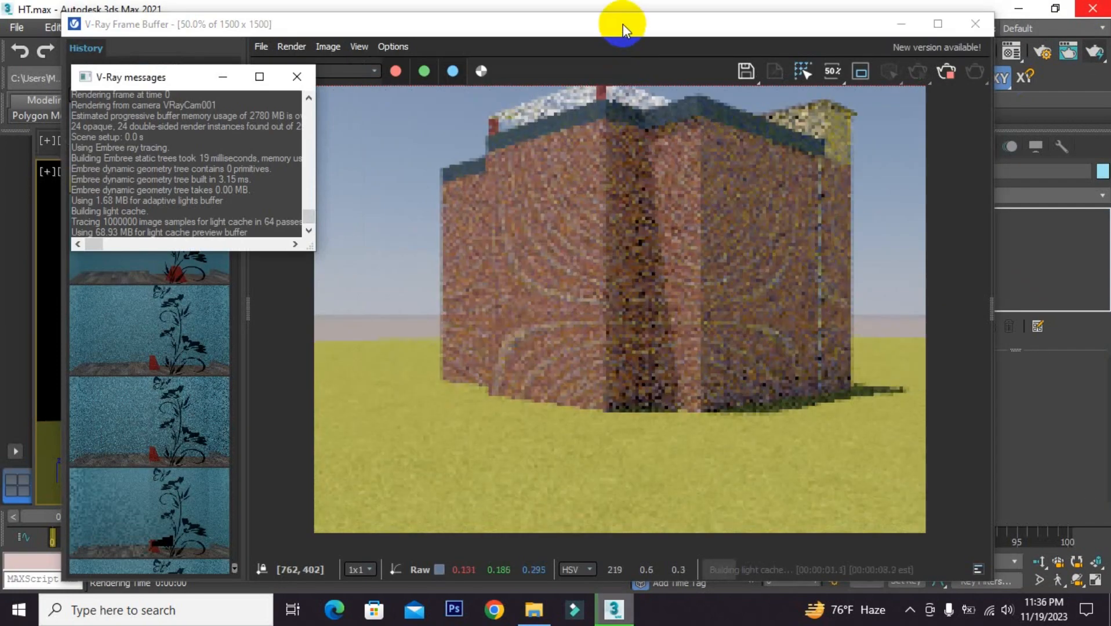
pyautogui.click(622, 24)
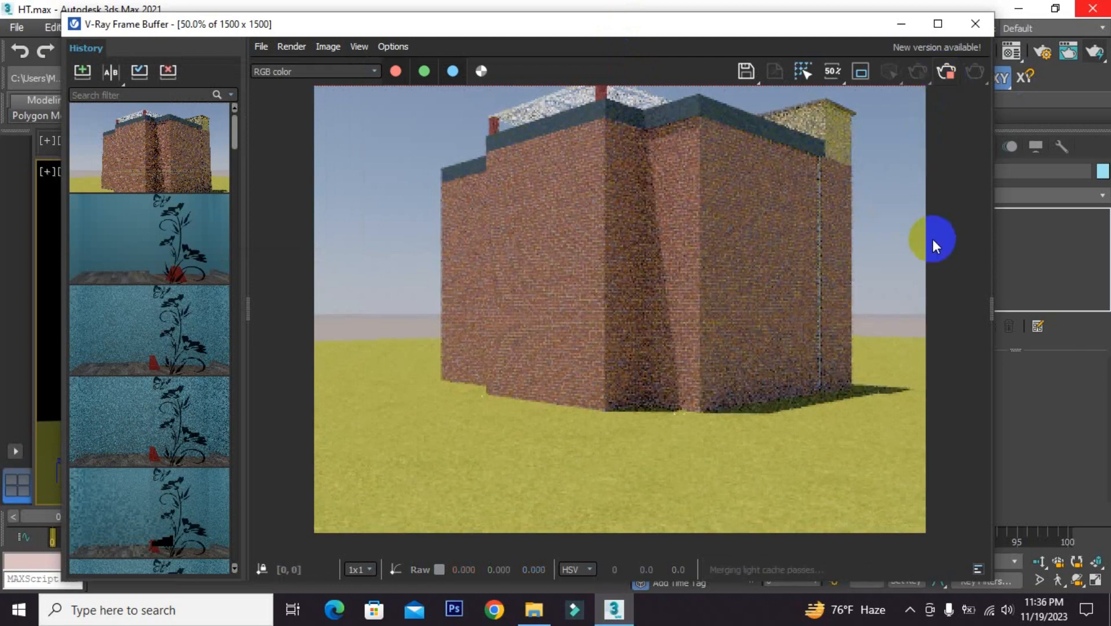
pyautogui.click(112, 73)
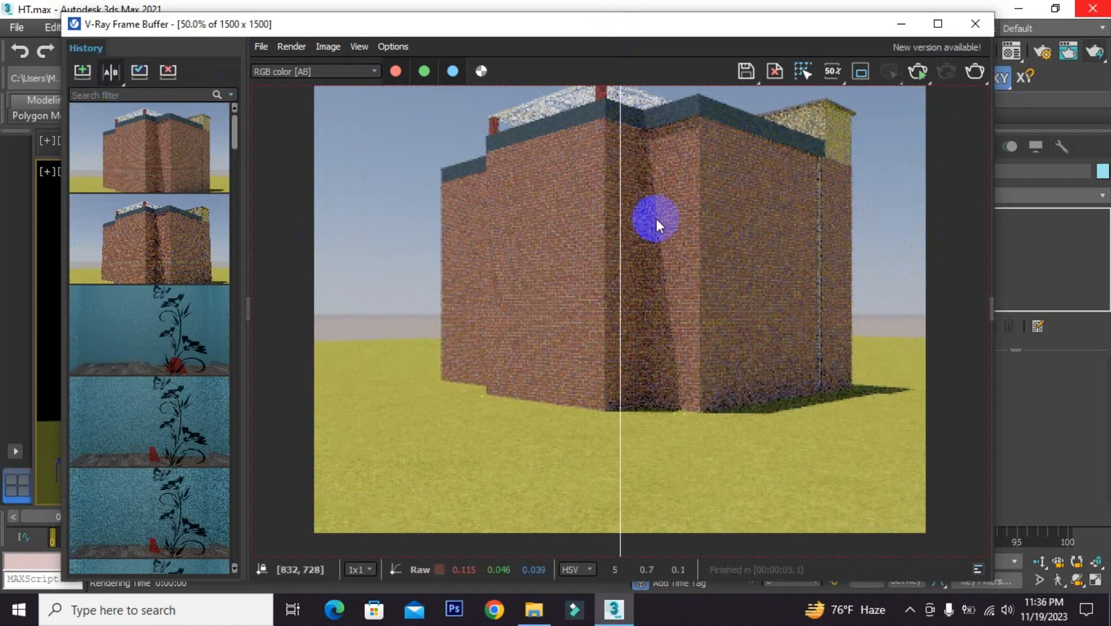
# Compare the newest render as A with the previous one as B along the building's right edge, and close the render windows
pyautogui.moveTo(619, 211); pyautogui.dragTo(836, 231)
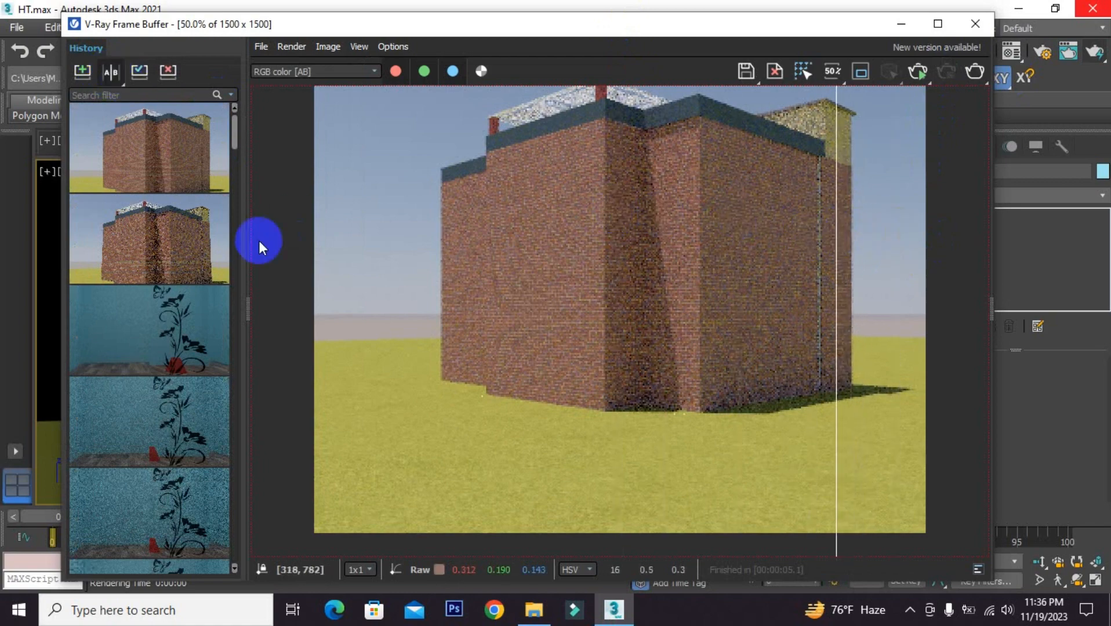
pyautogui.click(176, 238)
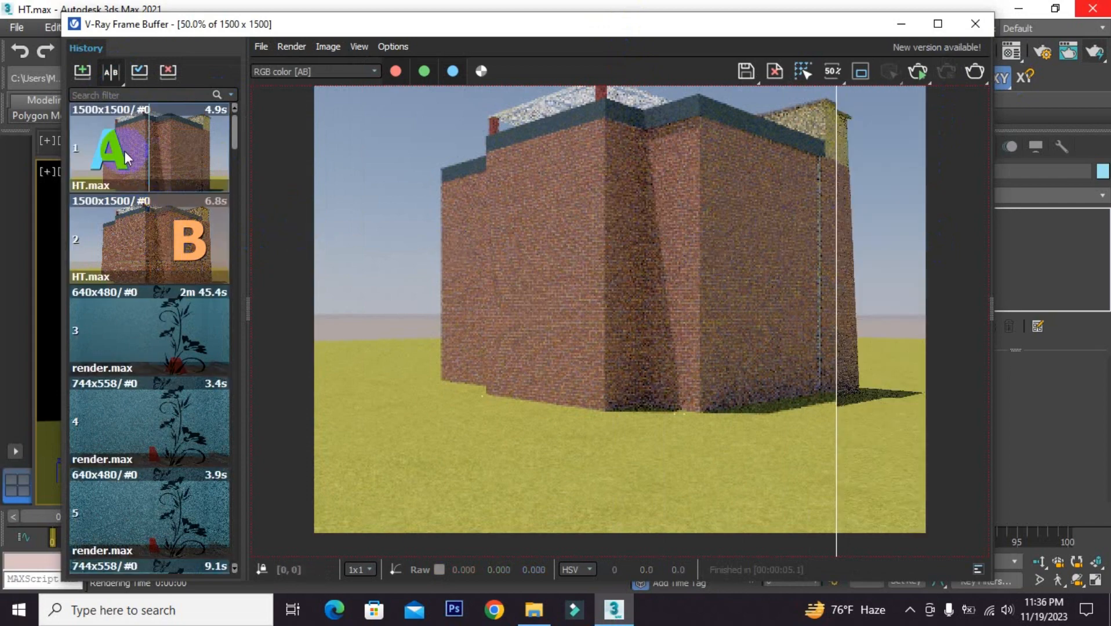
pyautogui.click(125, 155)
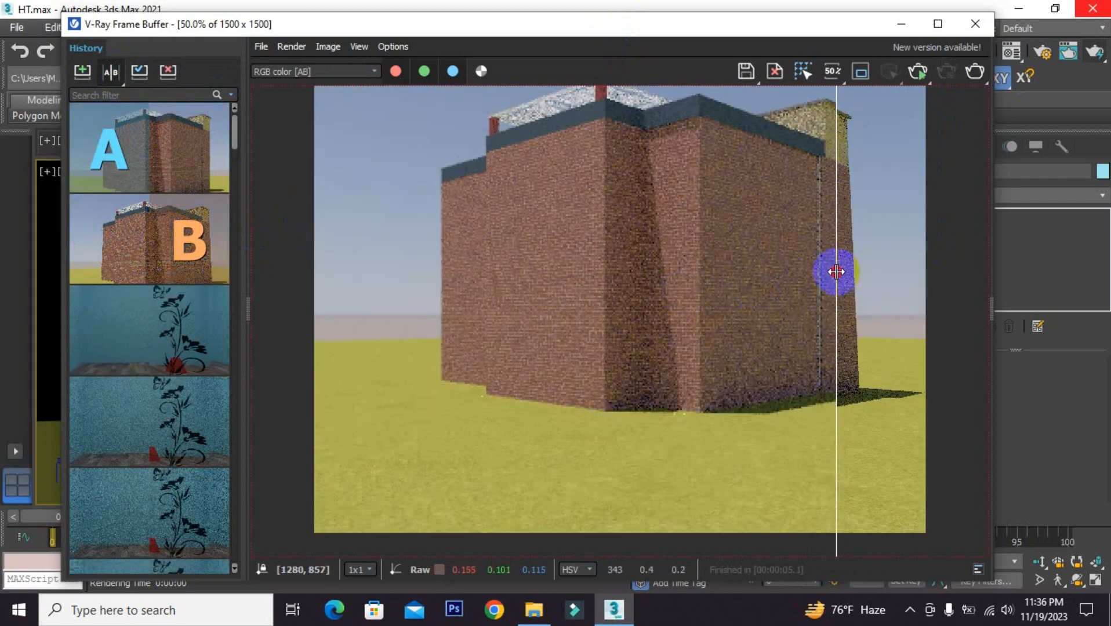
pyautogui.moveTo(837, 271); pyautogui.dragTo(874, 266)
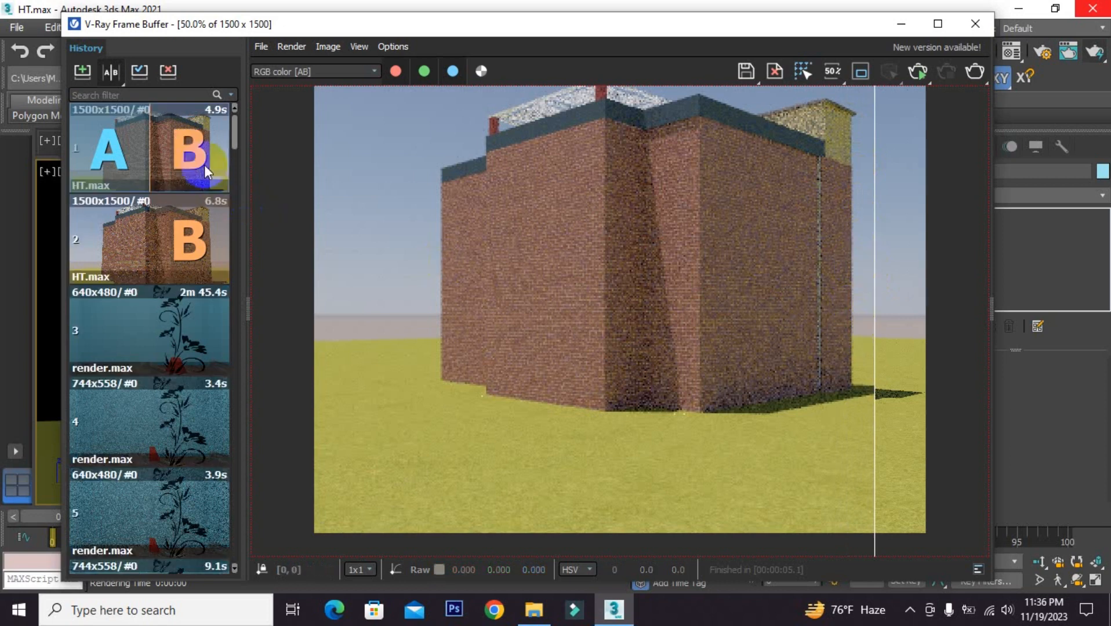
pyautogui.moveTo(877, 266); pyautogui.dragTo(847, 287)
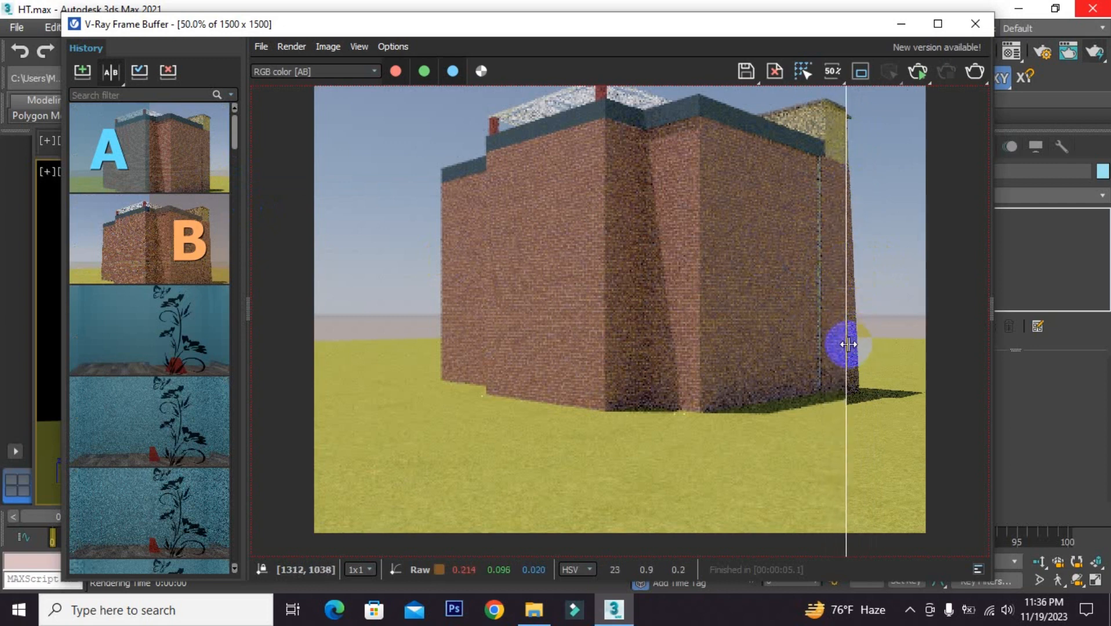
pyautogui.moveTo(848, 345)
pyautogui.mouseDown()
pyautogui.moveTo(860, 348)
pyautogui.moveTo(848, 347)
pyautogui.mouseUp()
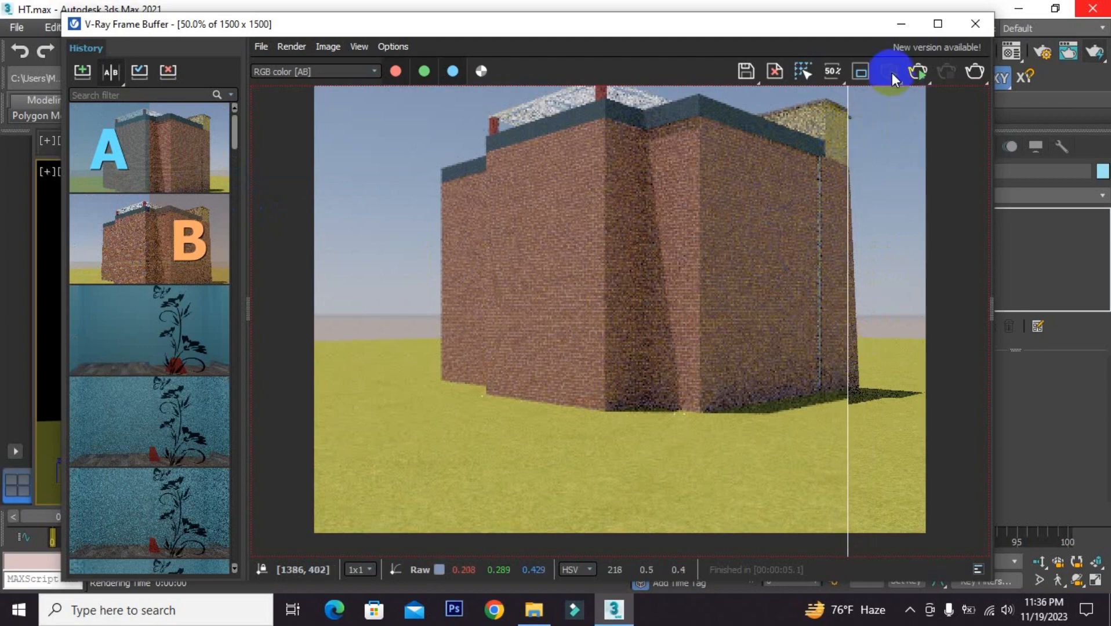
pyautogui.click(974, 25)
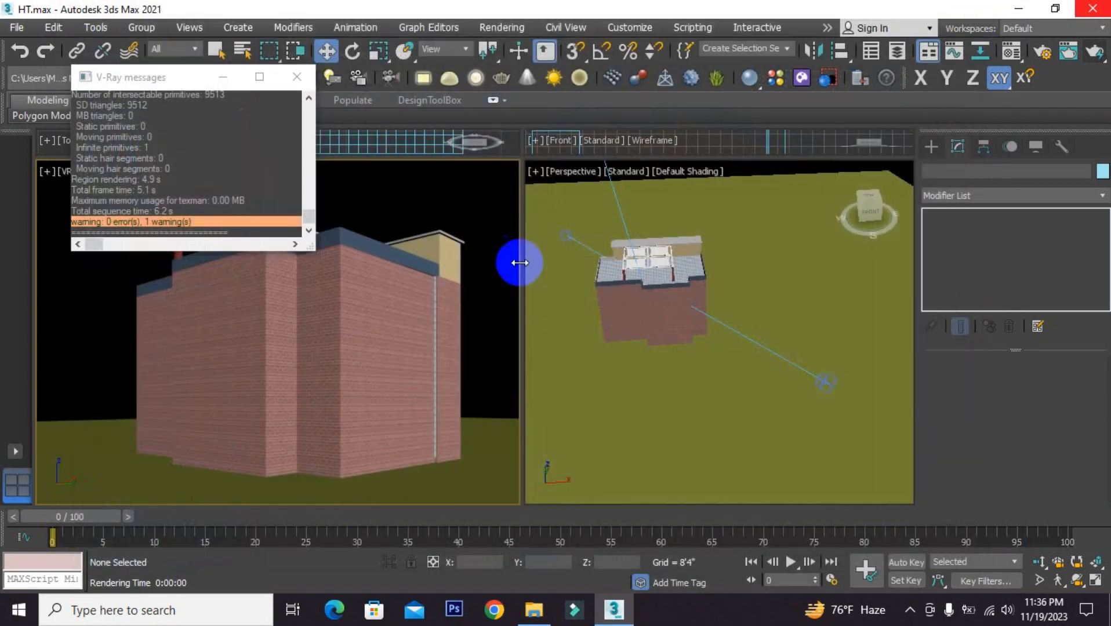
pyautogui.click(301, 77)
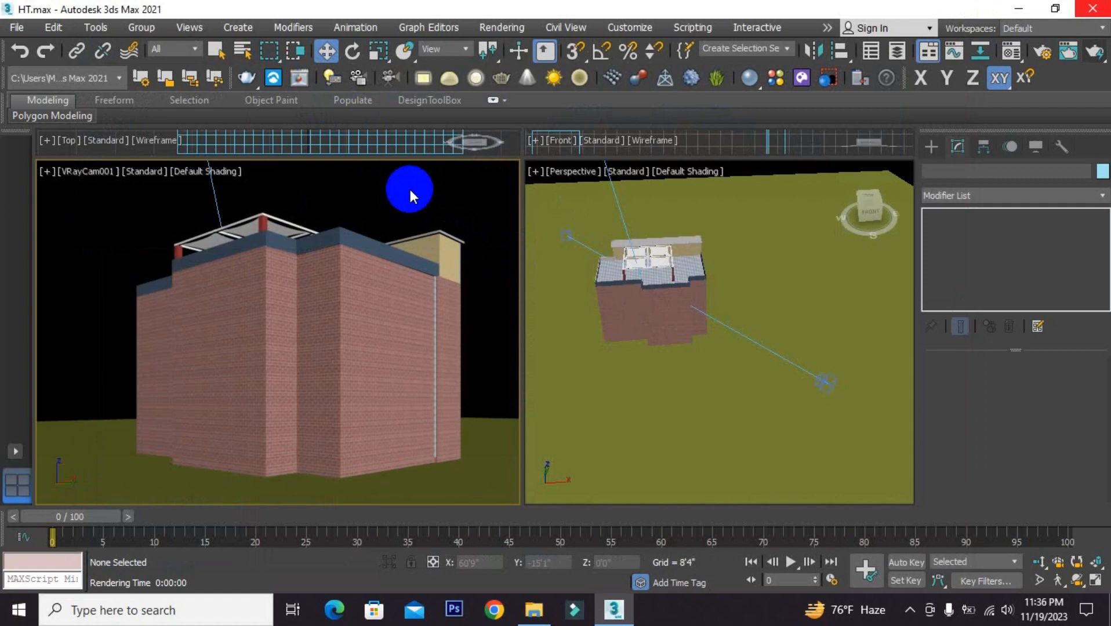